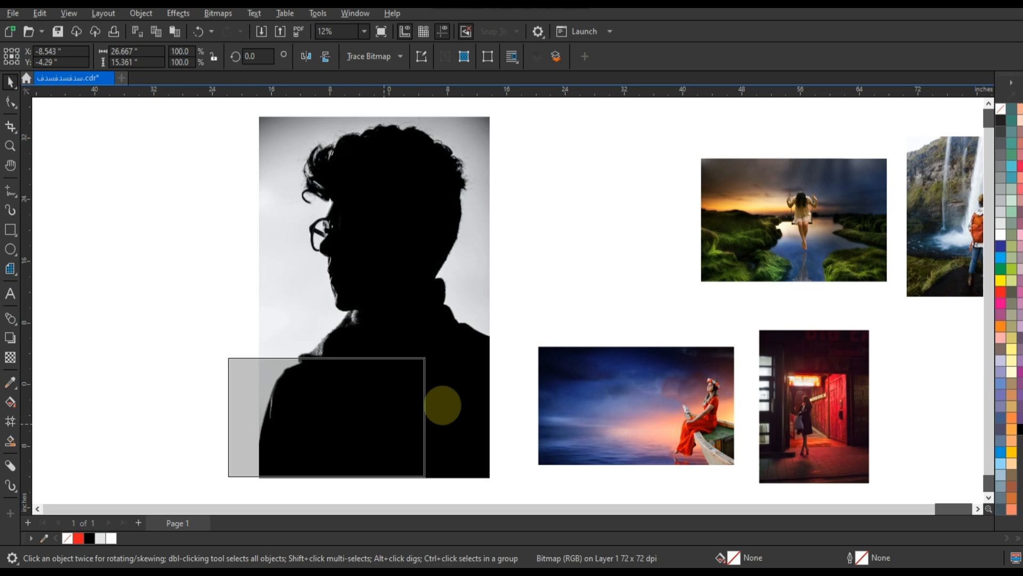
# Enlarge the photo of the woman in red over the silhouette's lower part to about 35.8 in wide, and set its merge mode to Screen
pyautogui.moveTo(427, 355); pyautogui.dragTo(495, 292)
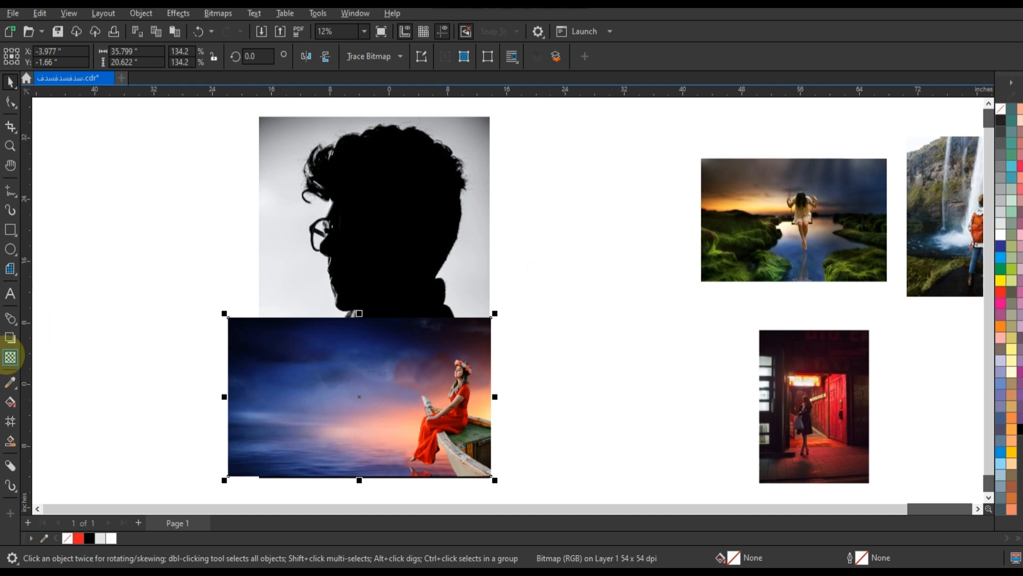
pyautogui.click(10, 357)
pyautogui.click(172, 57)
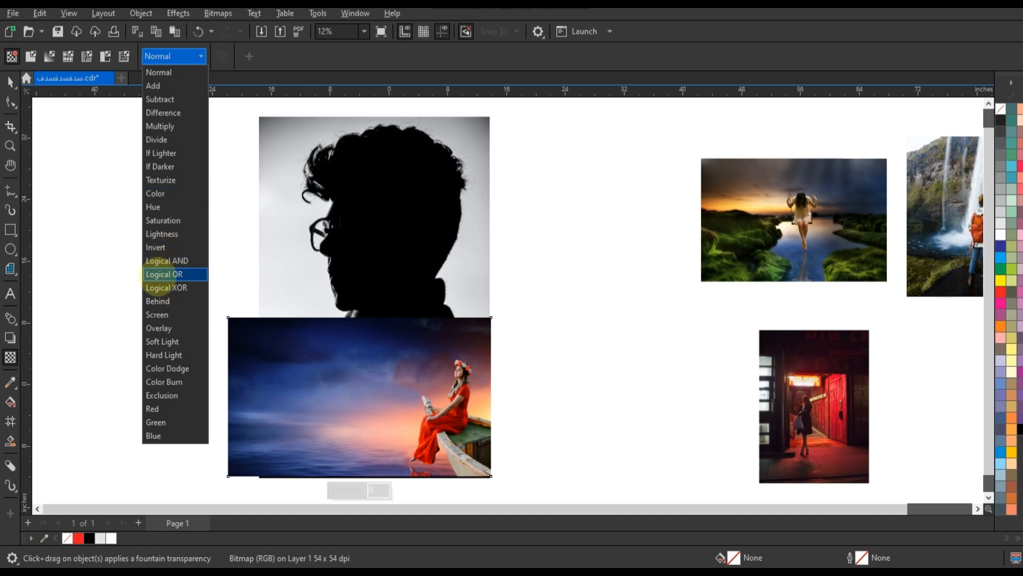
pyautogui.click(157, 314)
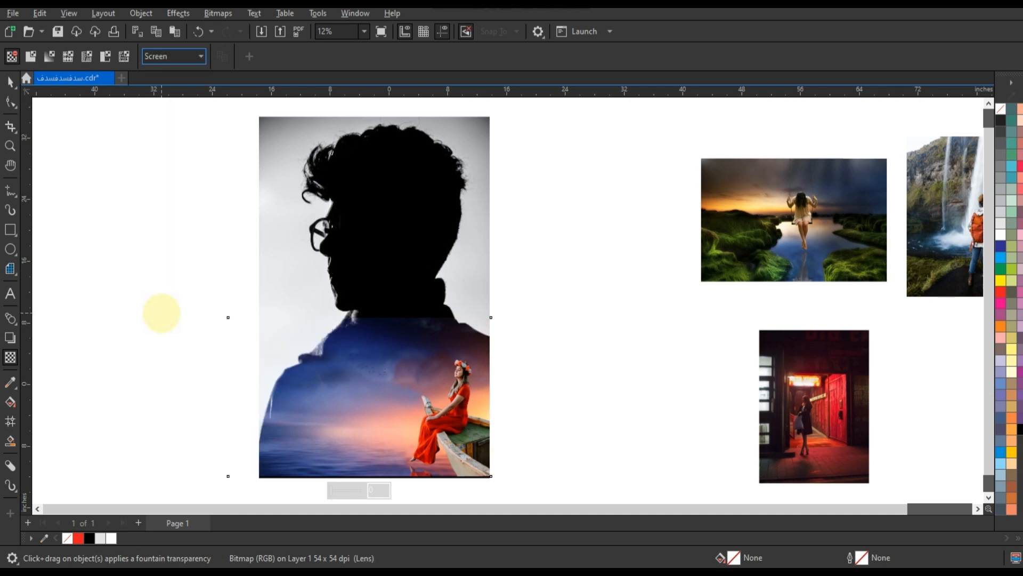
# Enlarge the blended photo of the woman in red to about 45.7 by 26.3 in over the silhouette's shoulders
pyautogui.scroll(-1, 238, 251)
pyautogui.click(10, 81)
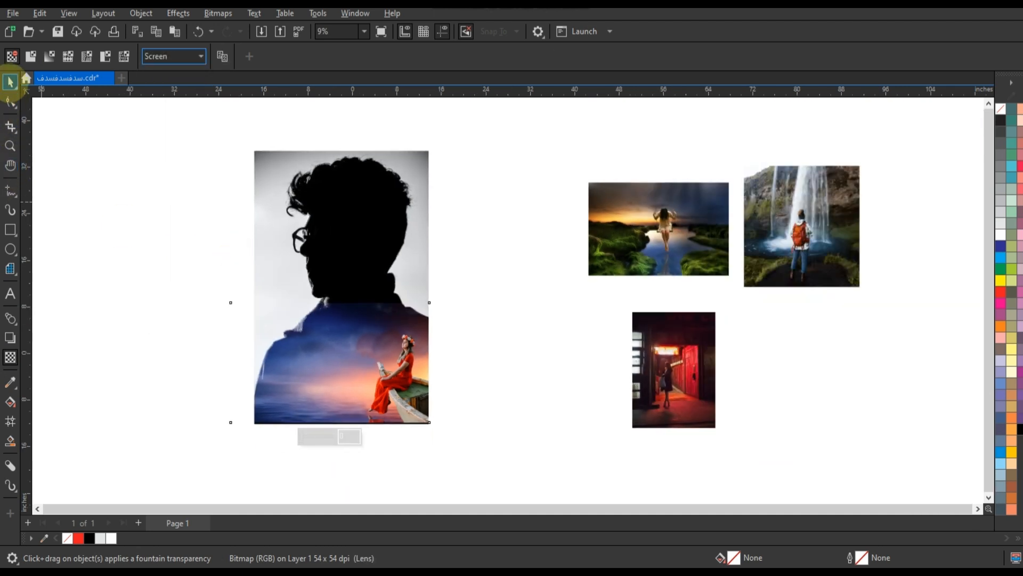
pyautogui.scroll(-1, 507, 310)
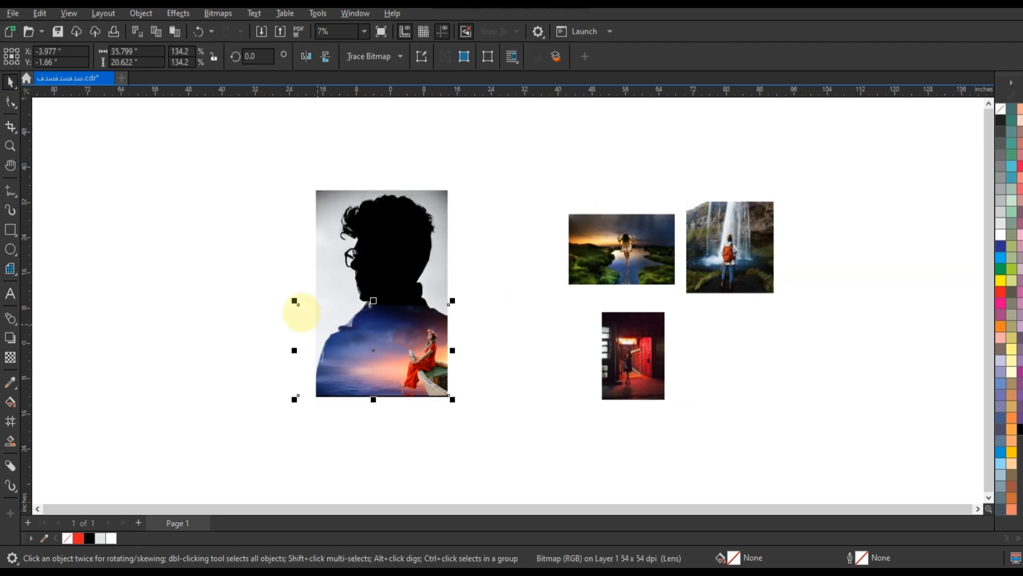
pyautogui.click(294, 302)
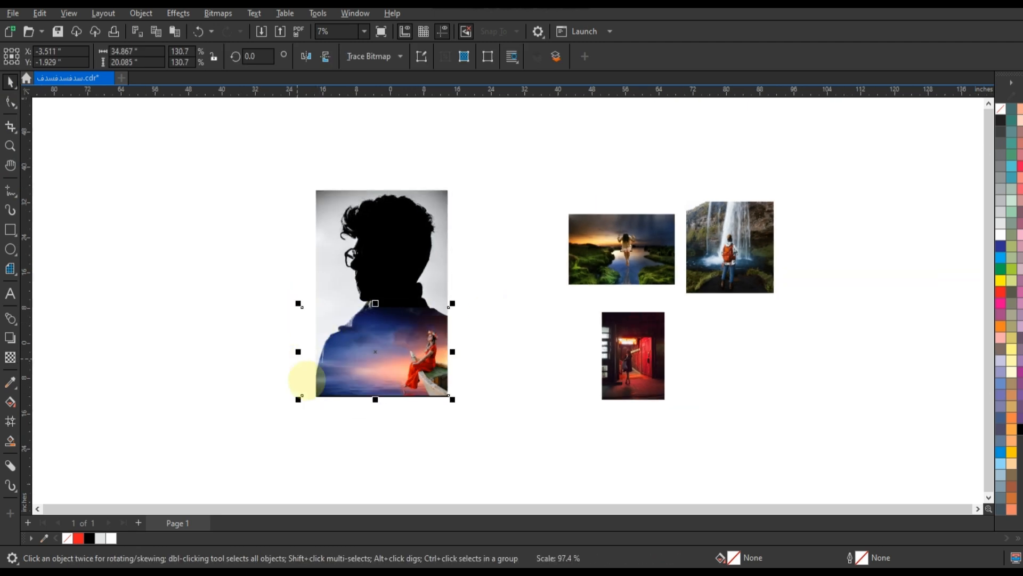
pyautogui.moveTo(297, 398); pyautogui.dragTo(253, 441)
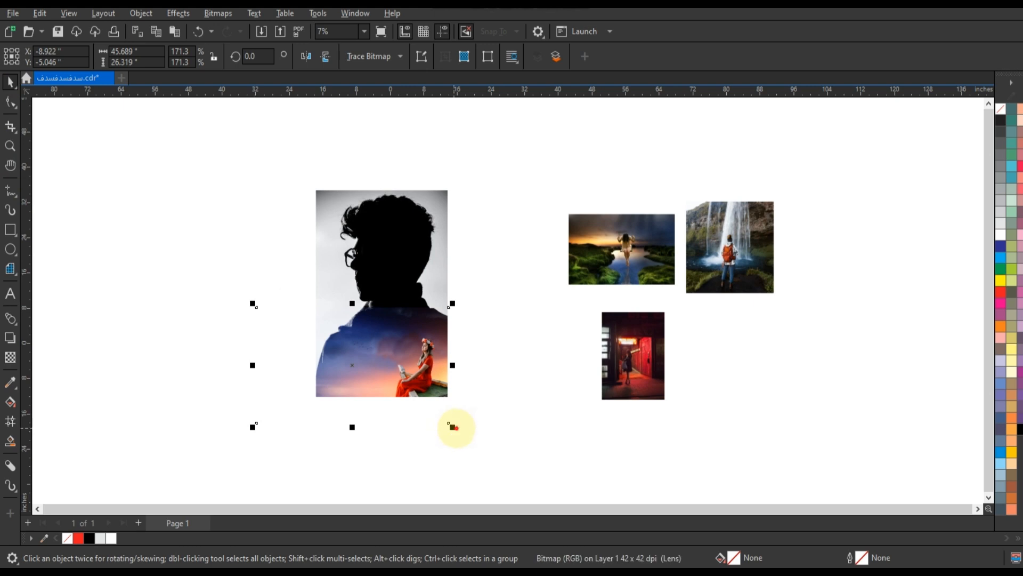
pyautogui.scroll(1, 457, 427)
pyautogui.click(540, 385)
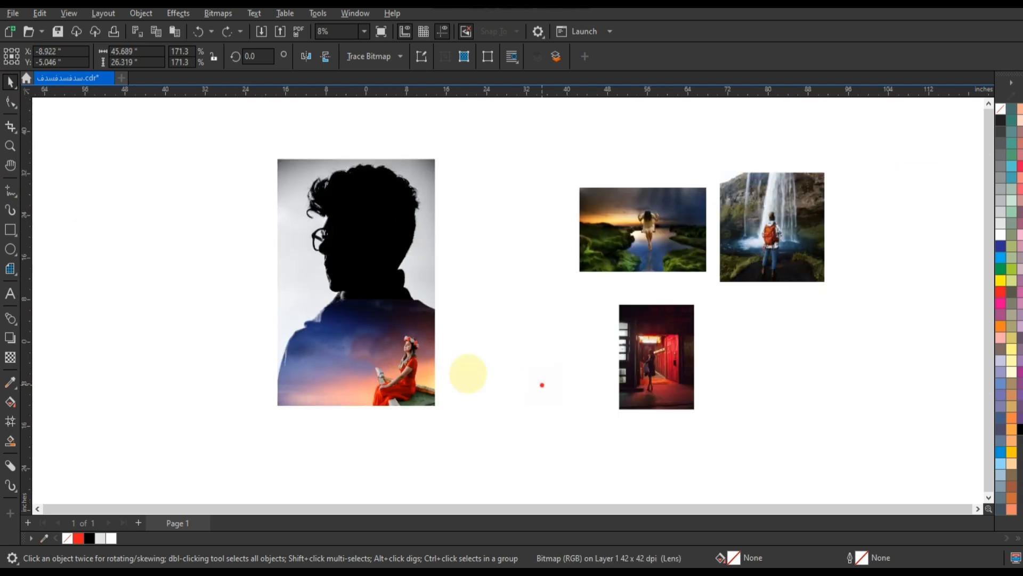
# Enlarge the blended photo to about 88.5 by 51 in and shift it so it spans the silhouette from head to shoulders
pyautogui.click(418, 366)
pyautogui.moveTo(202, 295); pyautogui.dragTo(101, 233)
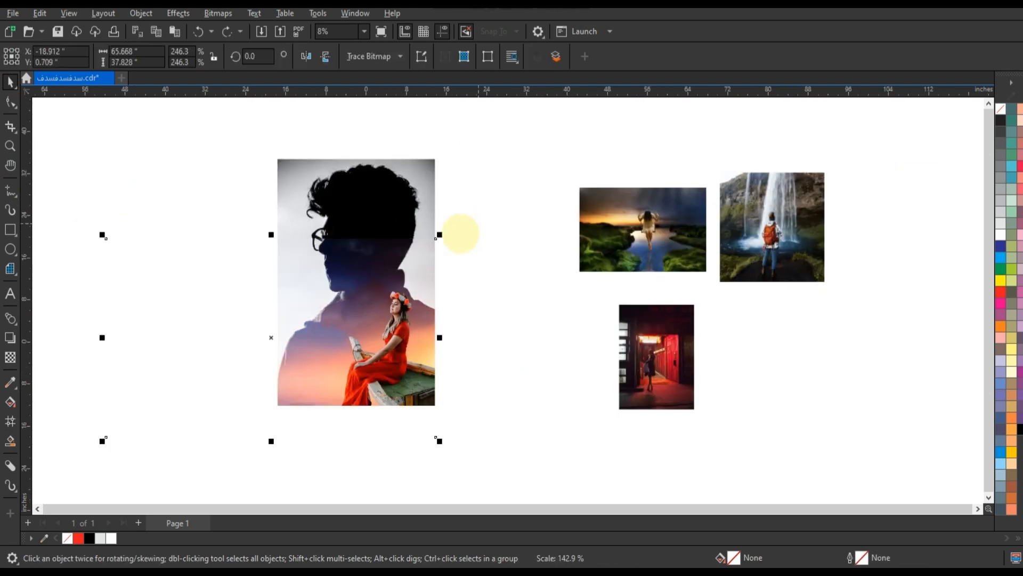
pyautogui.moveTo(443, 231); pyautogui.dragTo(467, 213)
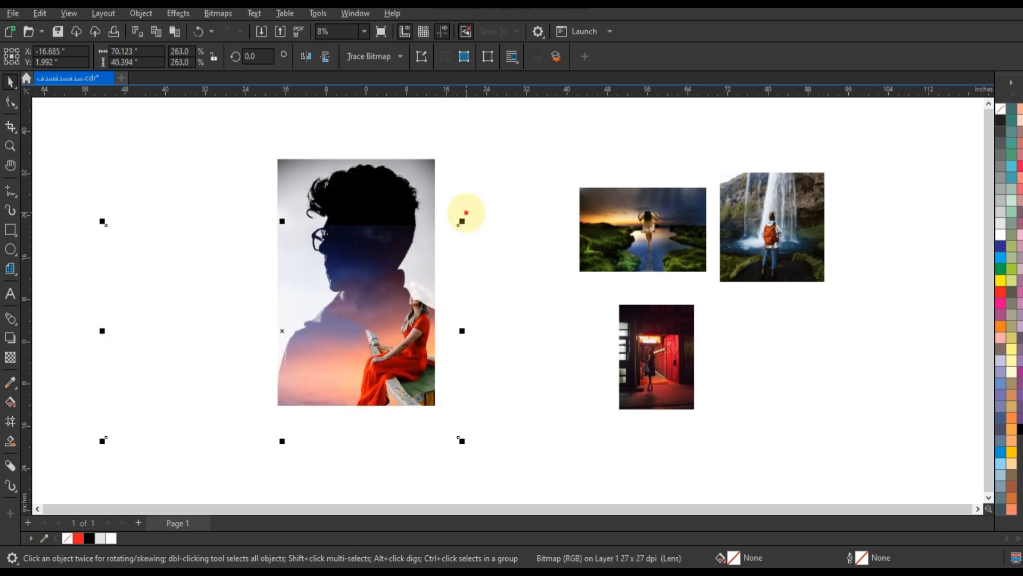
pyautogui.moveTo(214, 285); pyautogui.dragTo(183, 286)
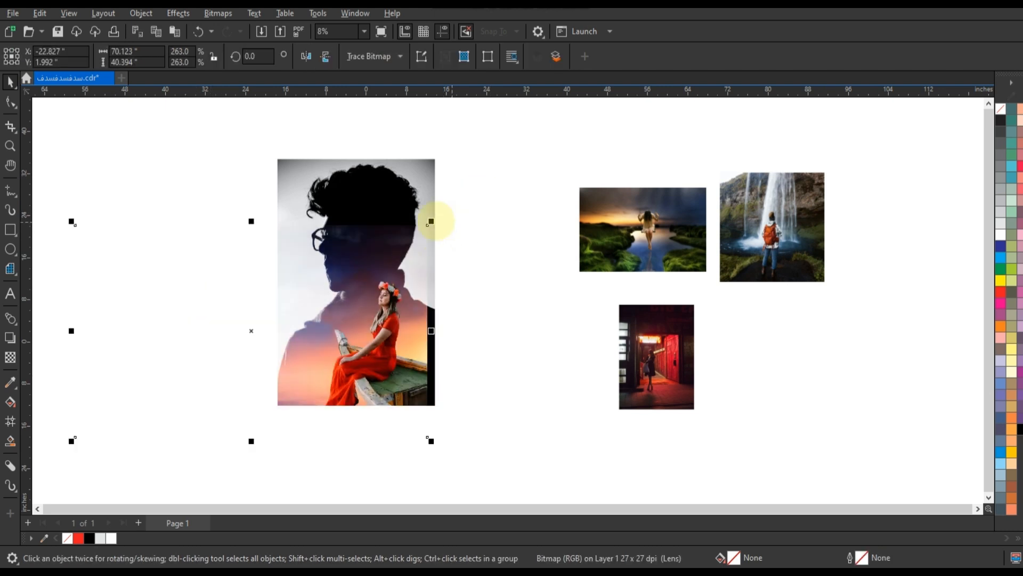
pyautogui.moveTo(433, 219); pyautogui.dragTo(499, 171)
pyautogui.moveTo(213, 272); pyautogui.dragTo(152, 241)
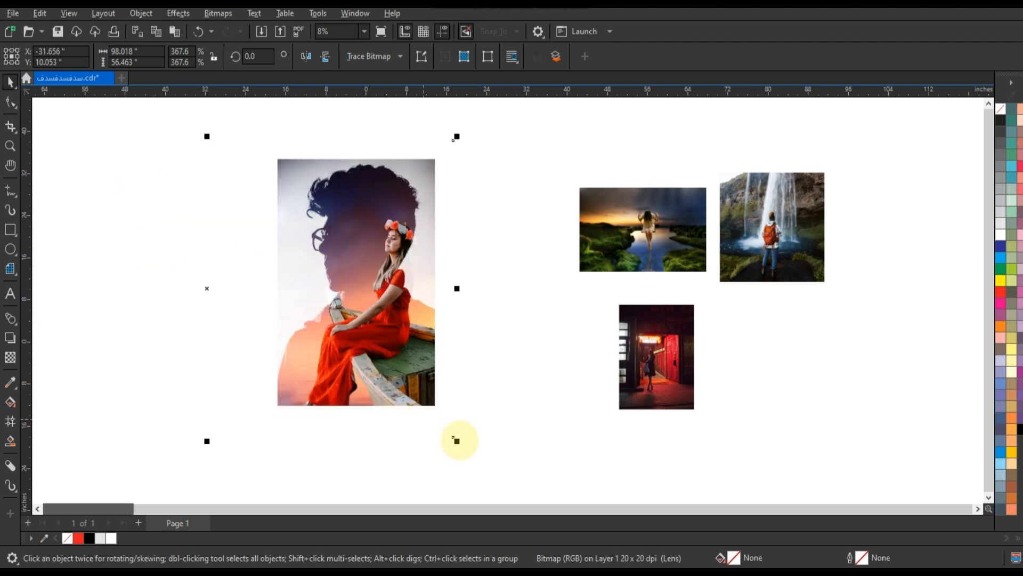
pyautogui.moveTo(457, 440); pyautogui.dragTo(433, 426)
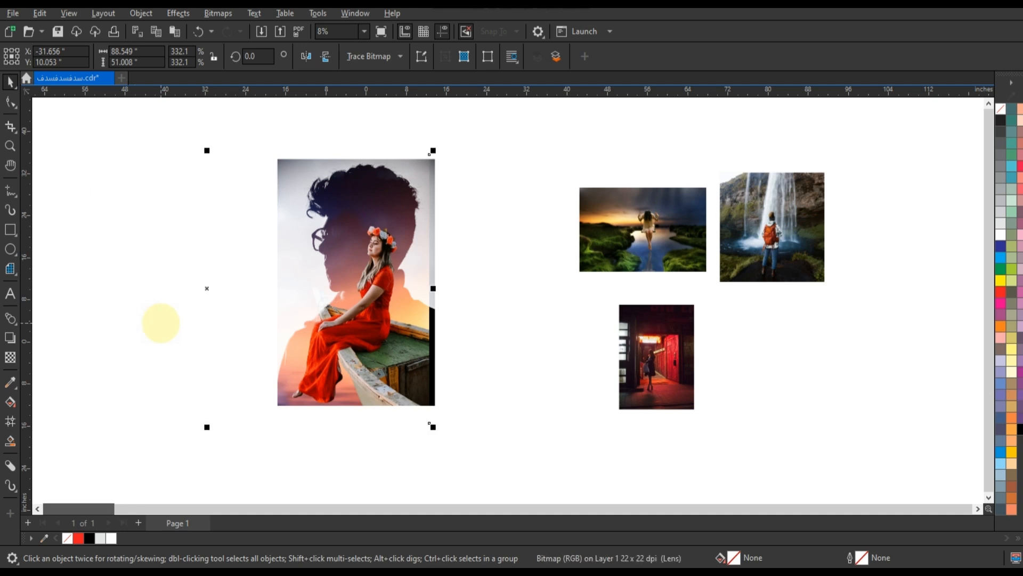
# Nudge the blended photo so it fully covers the silhouette picture's right edge
pyautogui.moveTo(161, 322); pyautogui.dragTo(162, 327)
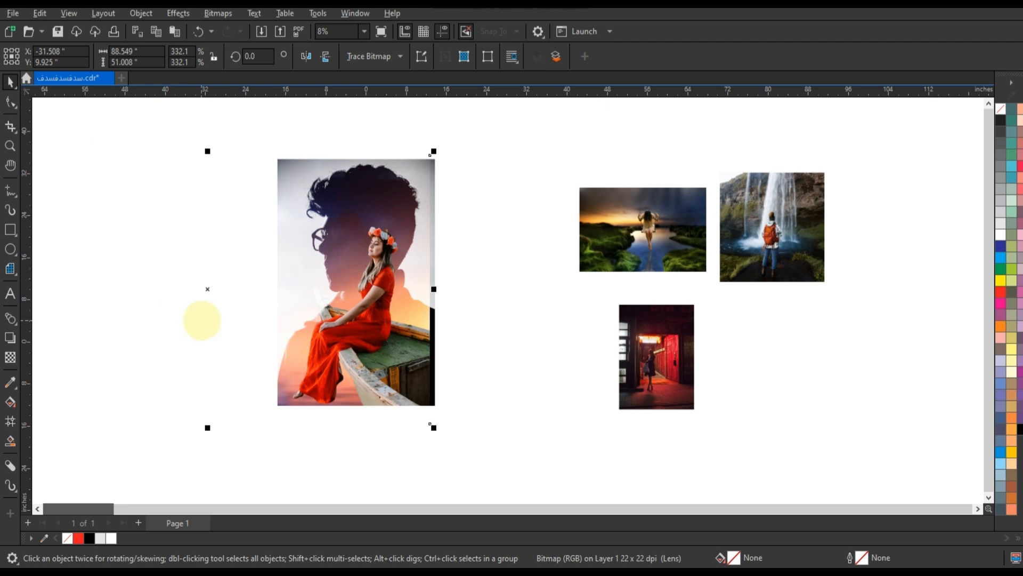
pyautogui.moveTo(201, 315); pyautogui.dragTo(208, 320)
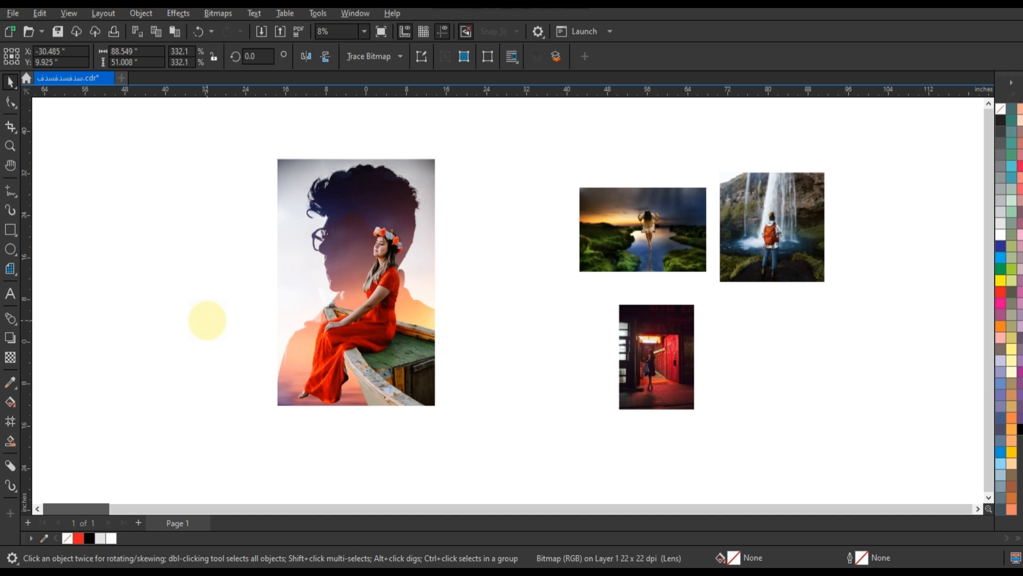
pyautogui.moveTo(207, 318); pyautogui.dragTo(211, 318)
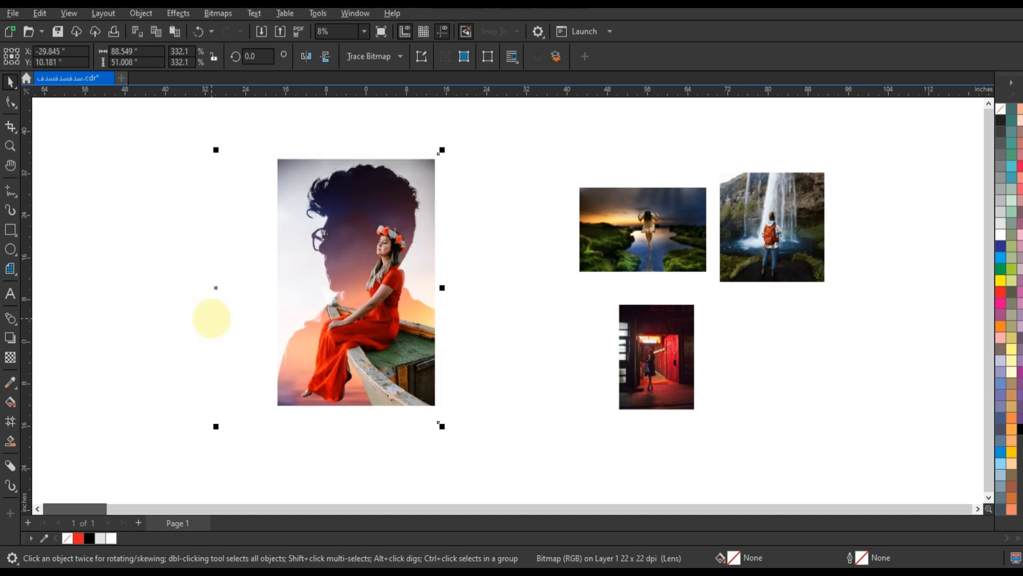
pyautogui.click(459, 345)
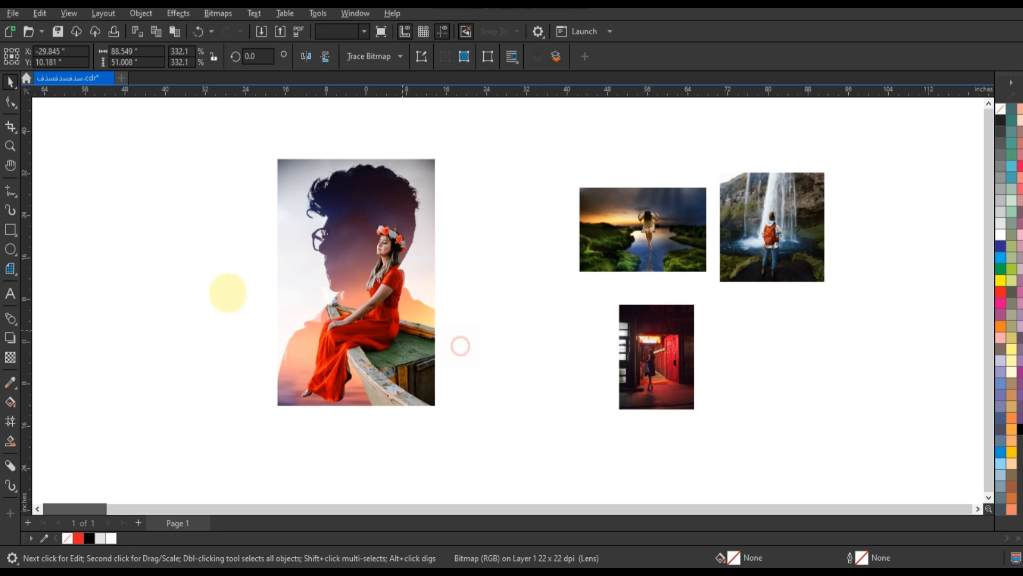
# Crop the excess of the blended photo beyond the silhouette picture's left edge using the Shape tool
pyautogui.click(226, 290)
pyautogui.click(11, 101)
pyautogui.scroll(-2, 486, 331)
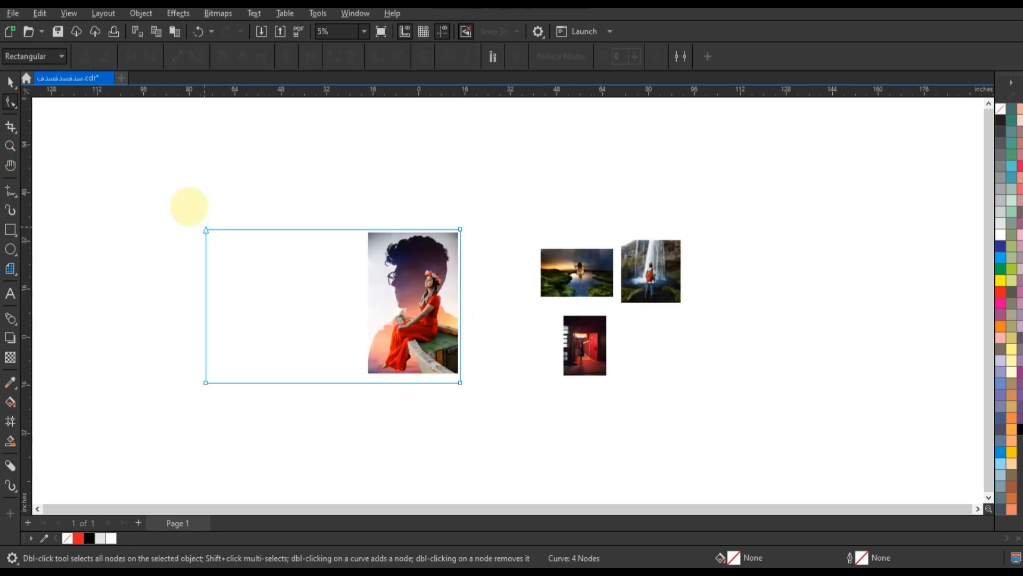
pyautogui.moveTo(187, 206); pyautogui.dragTo(363, 382)
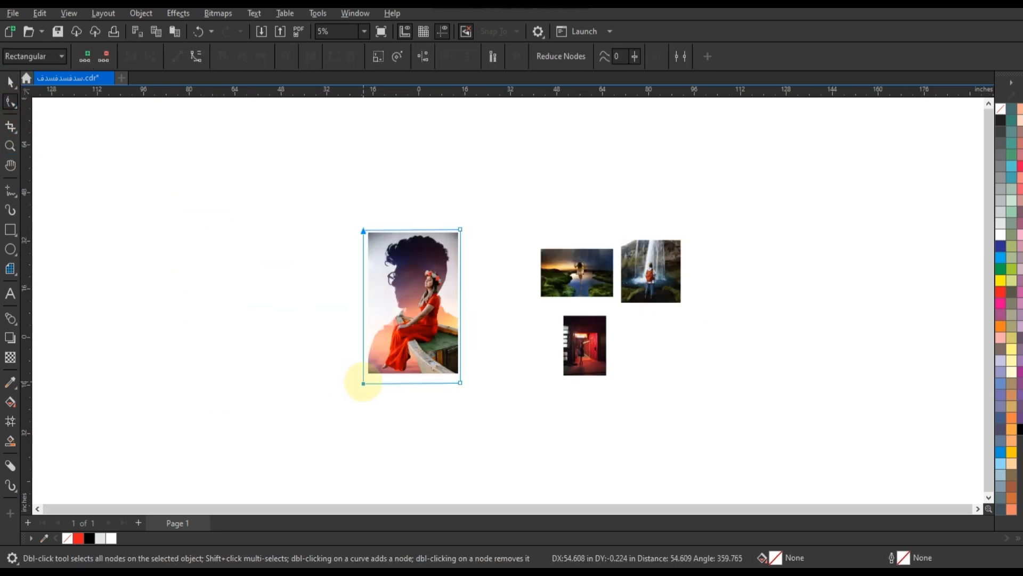
pyautogui.click(11, 145)
pyautogui.moveTo(333, 205); pyautogui.dragTo(525, 407)
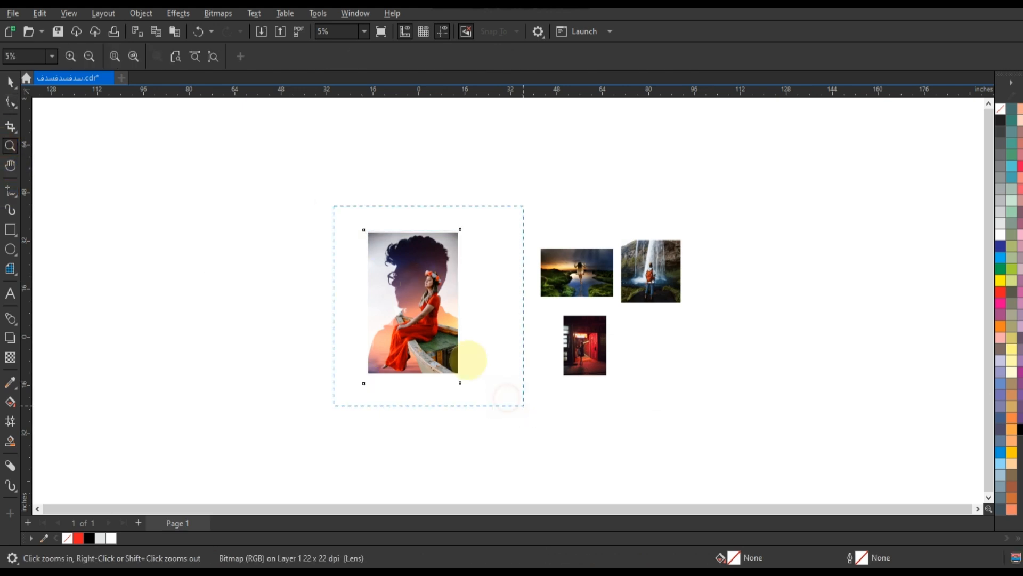
pyautogui.press('space')
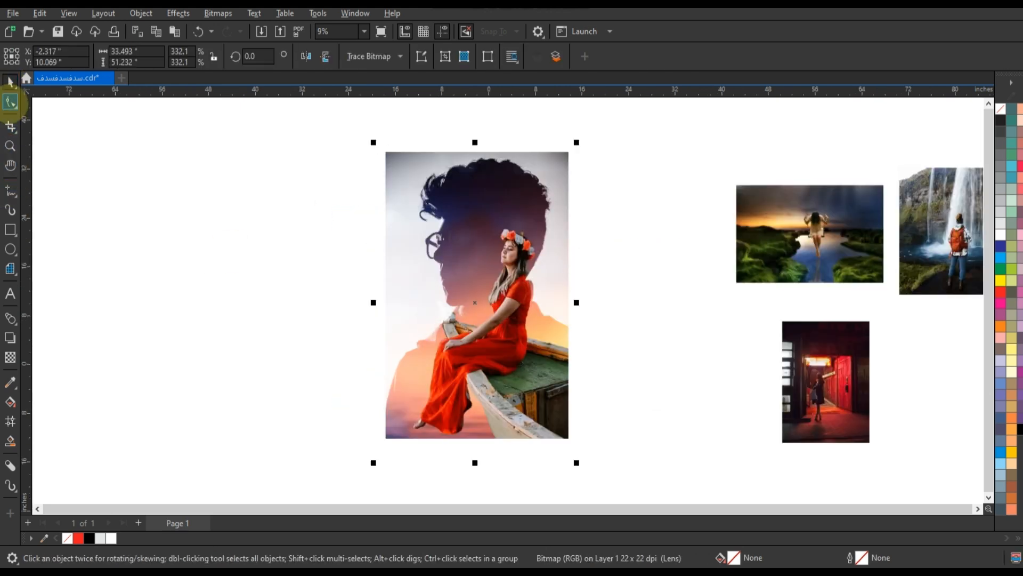
# Crop the blended photo's bottom edge closer to the silhouette picture using the Shape tool
pyautogui.click(10, 103)
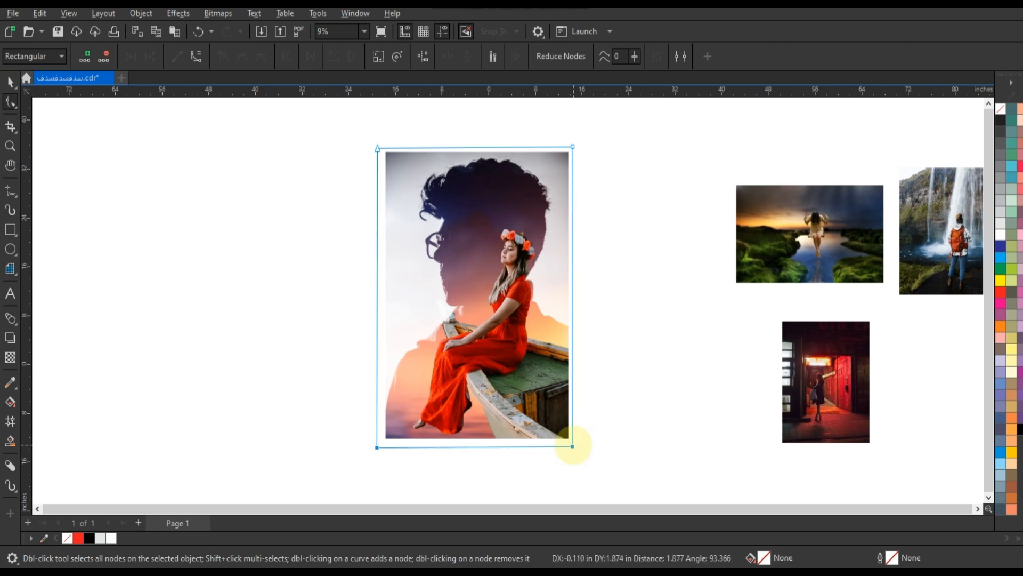
pyautogui.click(11, 81)
pyautogui.press('space')
pyautogui.click(193, 286)
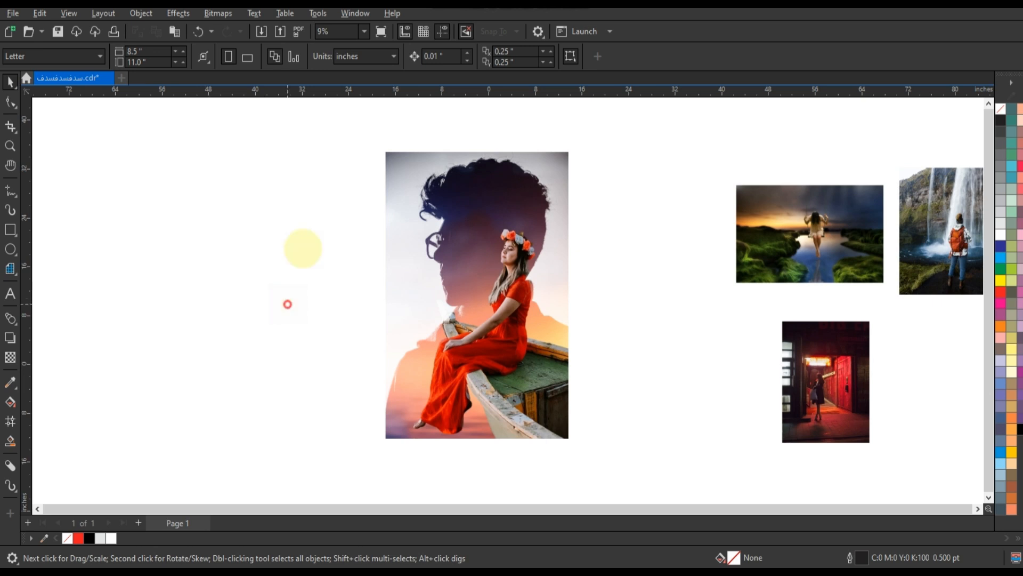
# Duplicate the finished composite to its left and delete the blended photo from the copy, leaving a plain silhouette
pyautogui.scroll(-1, 331, 252)
pyautogui.moveTo(311, 109); pyautogui.dragTo(568, 431)
pyautogui.moveTo(459, 336); pyautogui.dragTo(292, 338)
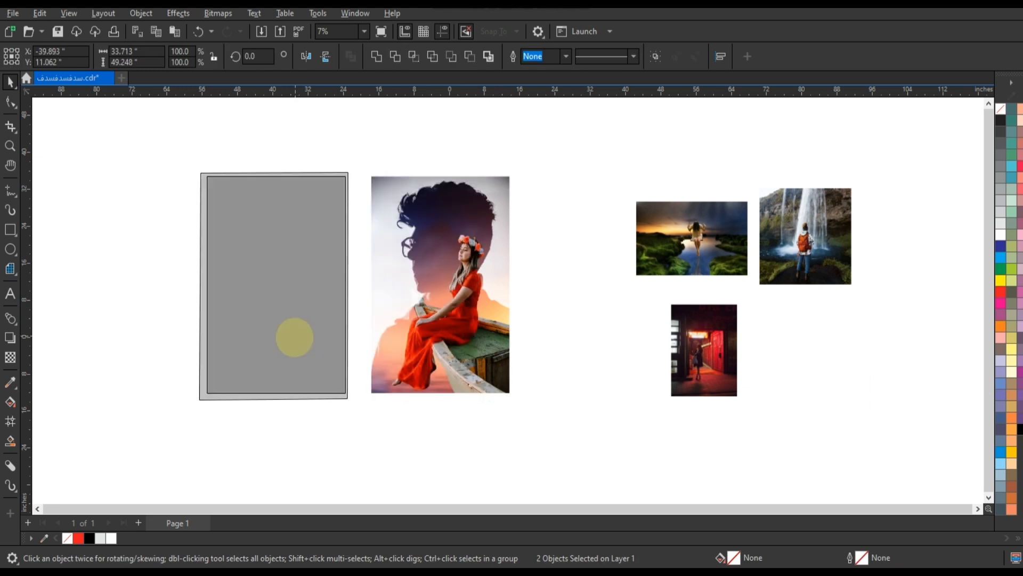
pyautogui.click(275, 317)
pyautogui.press('Delete')
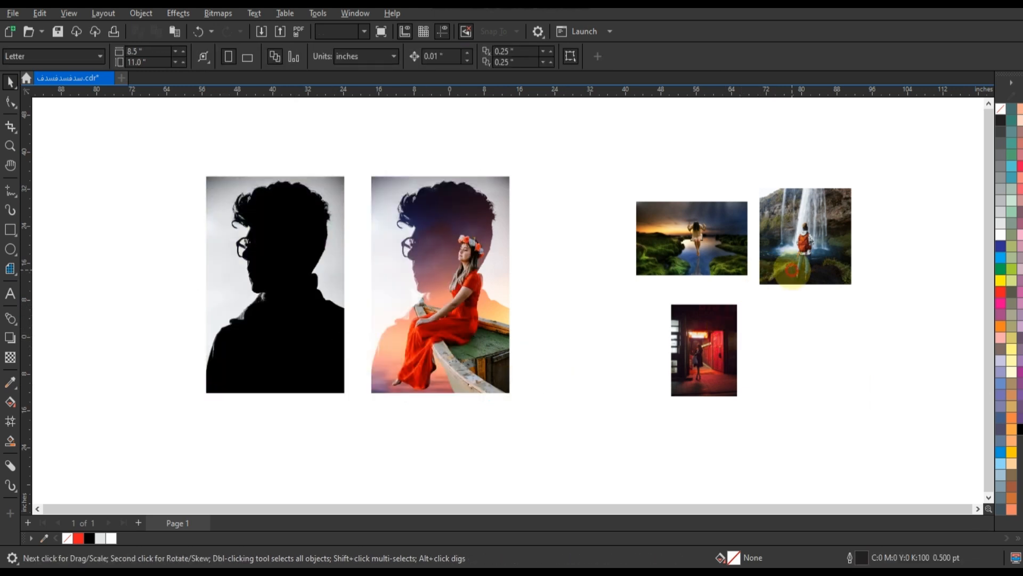
# Place the waterfall photo on the lower part of the plain silhouette and bring it to the front
pyautogui.moveTo(792, 269); pyautogui.dragTo(325, 296)
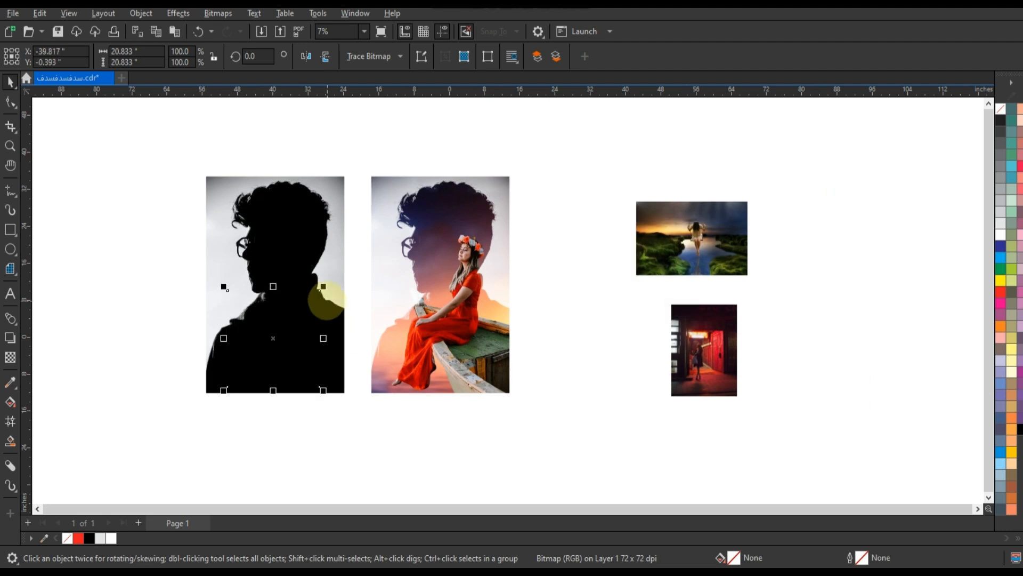
pyautogui.hotkey('shift', 'pageup')
pyautogui.keyDown('shift'); pyautogui.click(273, 233); pyautogui.keyUp('shift')
pyautogui.hotkey('shift', 'F2')
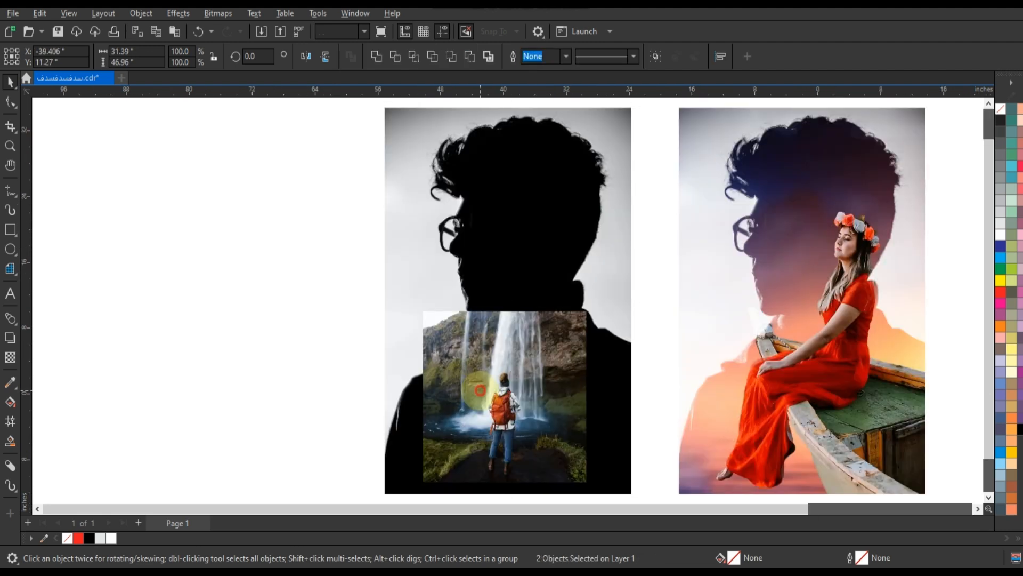
# Set the waterfall photo's merge mode to Screen so it blends into the silhouette
pyautogui.click(466, 388)
pyautogui.click(11, 357)
pyautogui.click(184, 56)
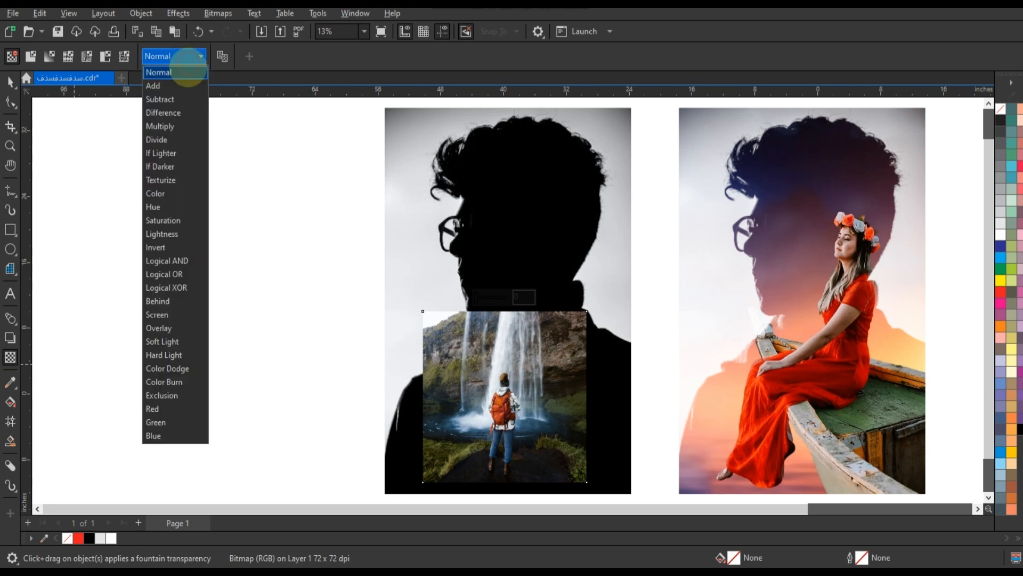
pyautogui.click(157, 313)
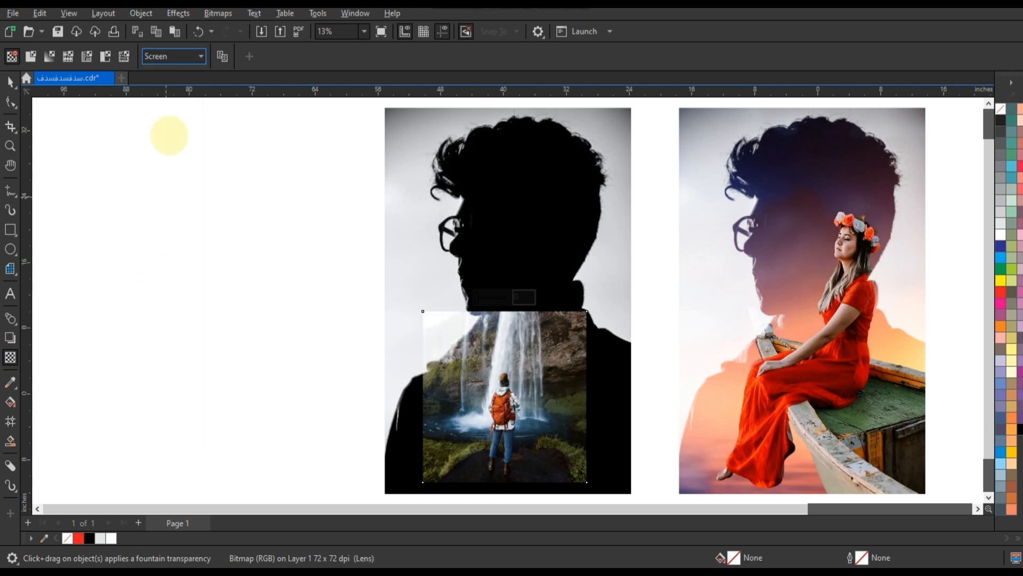
# Enlarge the waterfall photo to about 49.1 in square and shift it right so the hiker stands within the silhouette's shoulder
pyautogui.scroll(-1, 298, 242)
pyautogui.click(11, 81)
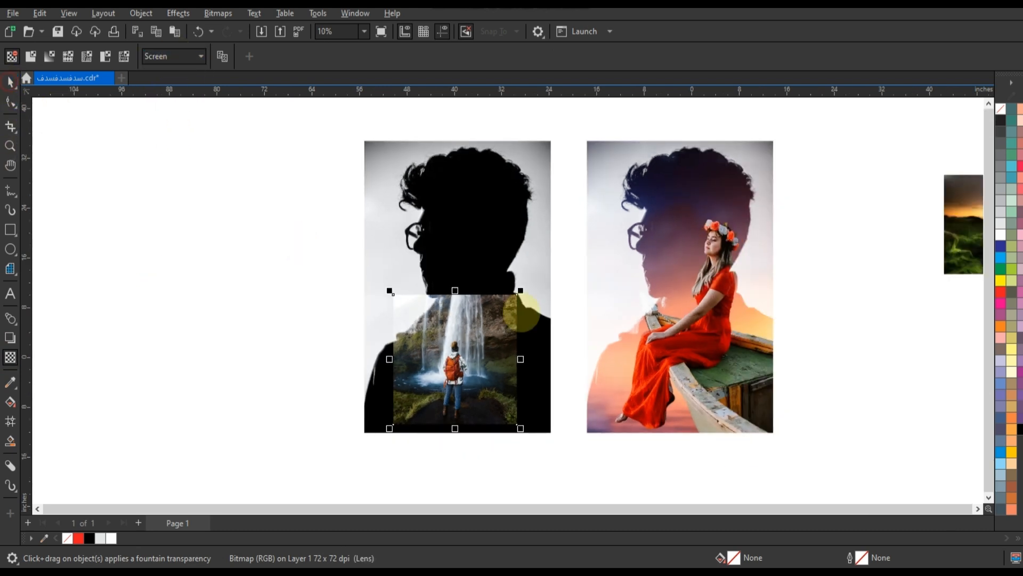
pyautogui.moveTo(520, 290); pyautogui.dragTo(575, 228)
pyautogui.moveTo(389, 228); pyautogui.dragTo(308, 148)
pyautogui.moveTo(576, 148); pyautogui.dragTo(592, 131)
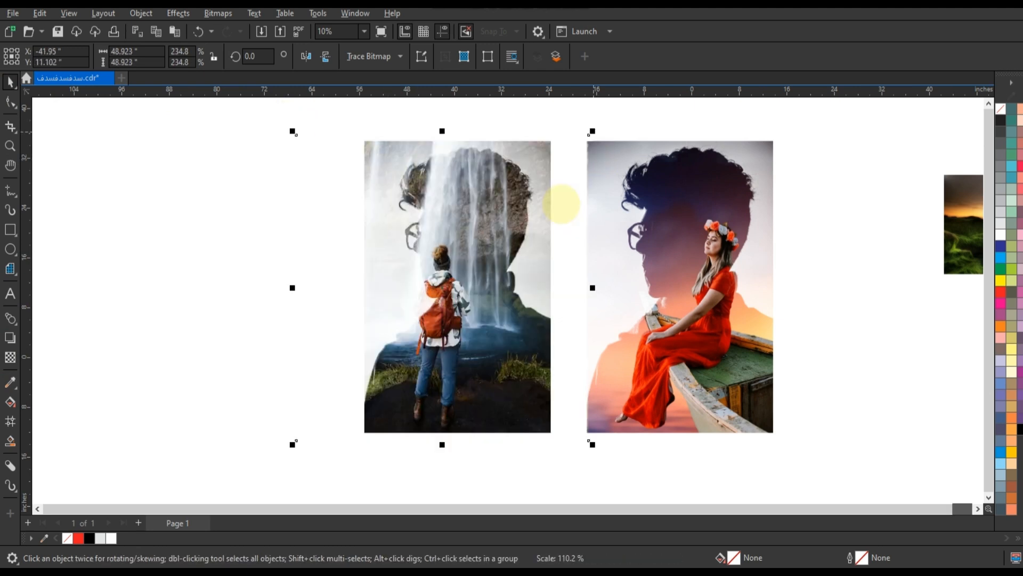
pyautogui.moveTo(549, 226); pyautogui.dragTo(583, 230)
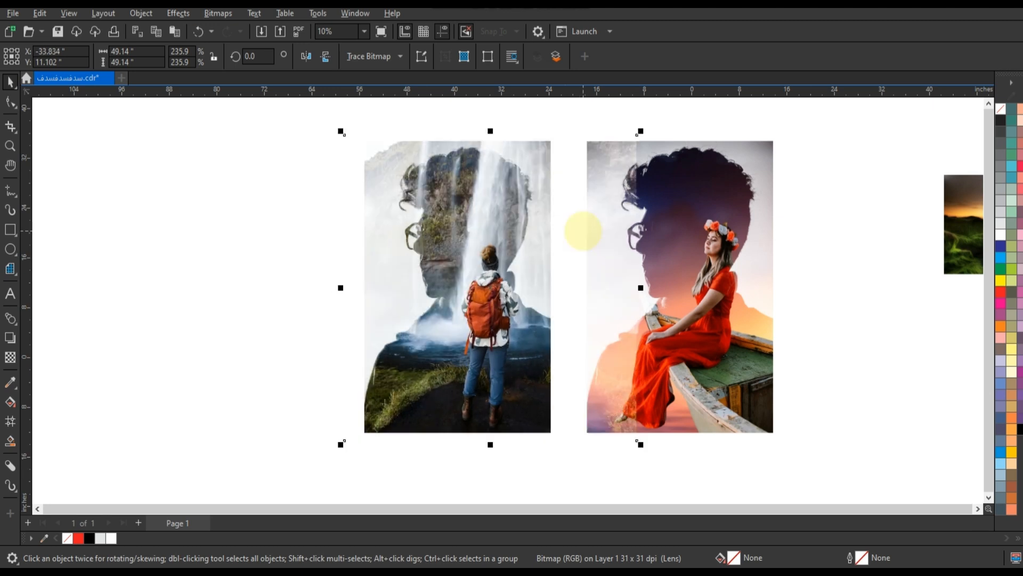
# Crop all four edges of the waterfall photo to the silhouette picture's bounds using the Shape tool
pyautogui.click(10, 104)
pyautogui.moveTo(311, 122); pyautogui.dragTo(375, 467)
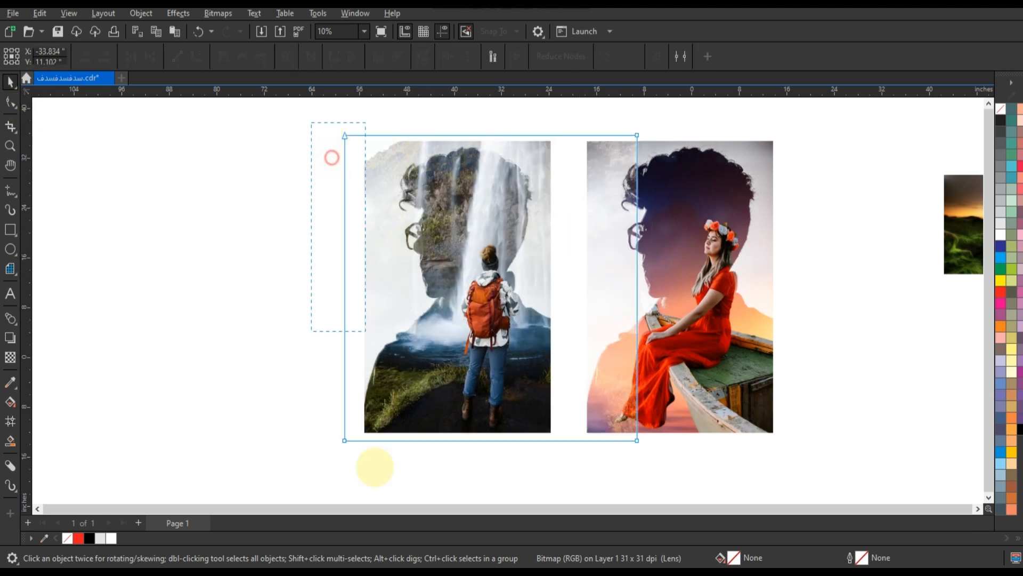
pyautogui.moveTo(344, 437); pyautogui.dragTo(641, 434)
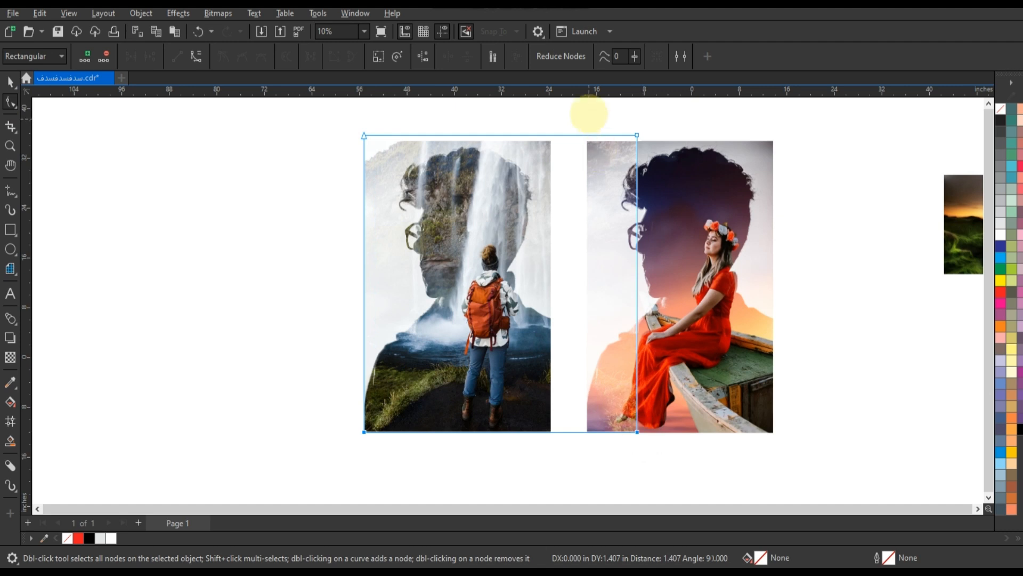
pyautogui.moveTo(596, 115); pyautogui.dragTo(664, 445)
pyautogui.moveTo(639, 432); pyautogui.dragTo(551, 432)
pyautogui.moveTo(565, 129); pyautogui.dragTo(363, 141)
pyautogui.click(11, 81)
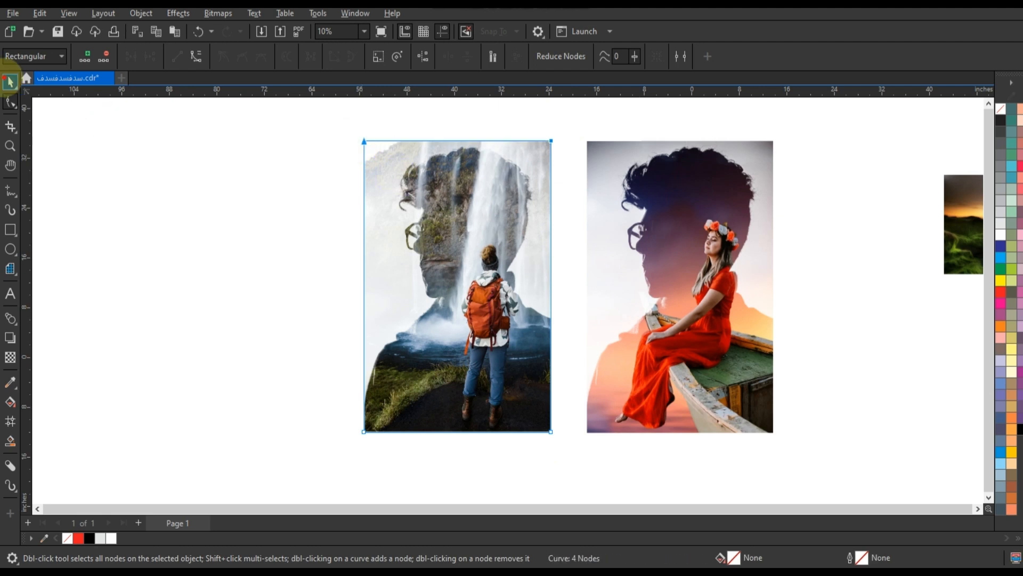
# Duplicate the waterfall composite to its left and delete the waterfall photo from the copy to leave a plain silhouette
pyautogui.click(210, 287)
pyautogui.scroll(-2, 262, 299)
pyautogui.moveTo(265, 178); pyautogui.dragTo(476, 449)
pyautogui.moveTo(416, 366); pyautogui.dragTo(248, 353)
pyautogui.rightClick(249, 353)
pyautogui.press('Delete')
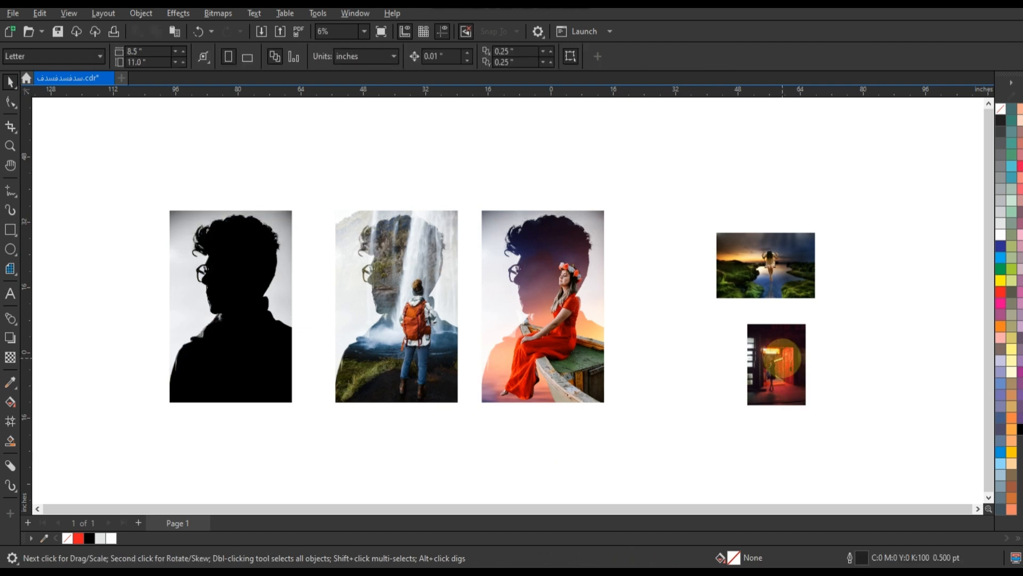
# Place the red-lit alley photo over the plain silhouette's head and bring it to the front
pyautogui.moveTo(782, 354); pyautogui.dragTo(249, 281)
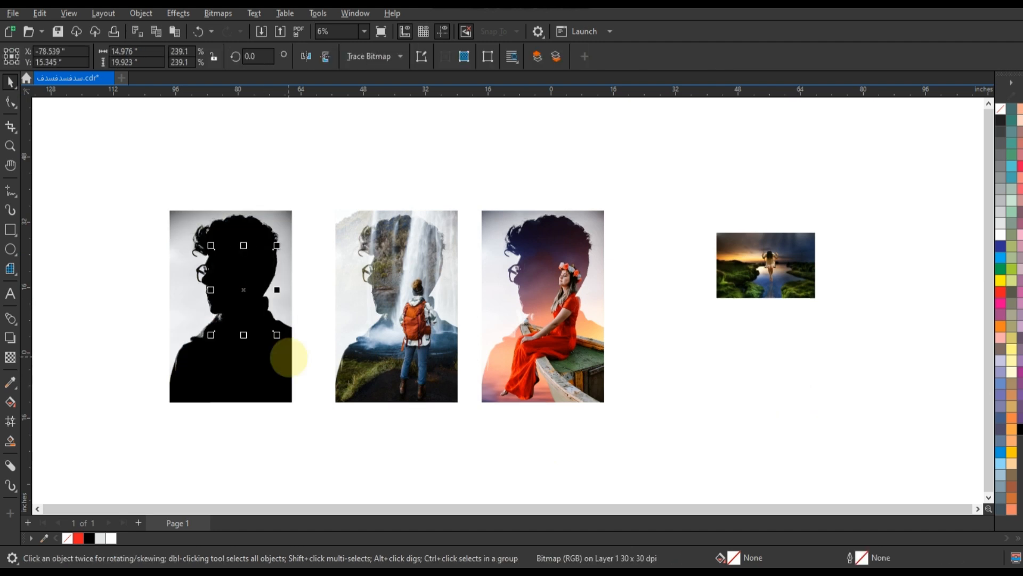
pyautogui.hotkey('shift', 'pageup')
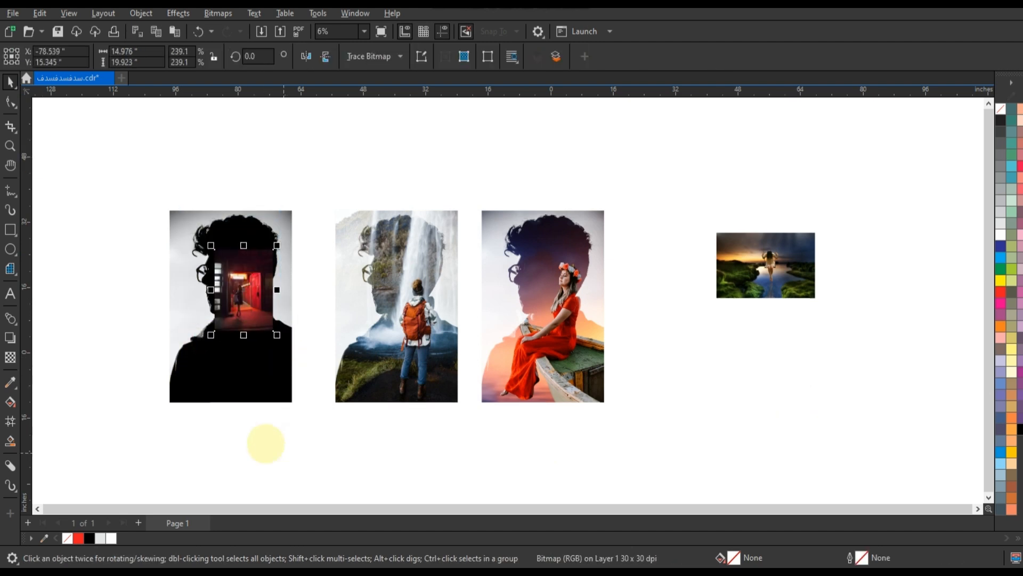
# Set the alley photo's merge mode to Screen so it blends into the silhouette
pyautogui.hotkey('shift', 'F2')
pyautogui.scroll(-2, 105, 251)
pyautogui.click(10, 357)
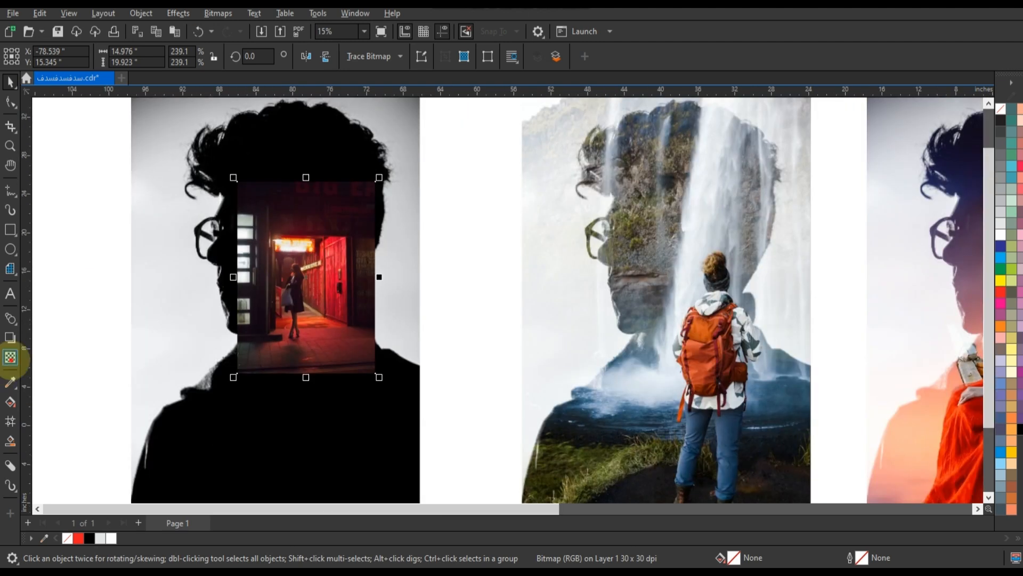
pyautogui.click(162, 56)
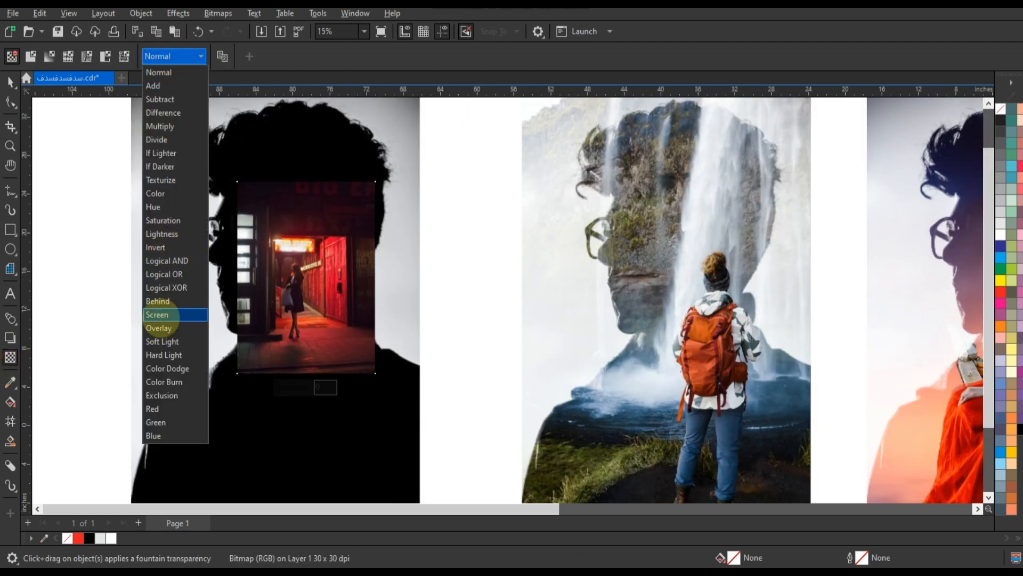
pyautogui.click(160, 319)
pyautogui.scroll(-1, 379, 292)
# Enlarge the alley photo and align it with the right and top edges of the silhouette picture
pyautogui.click(10, 82)
pyautogui.click(376, 207)
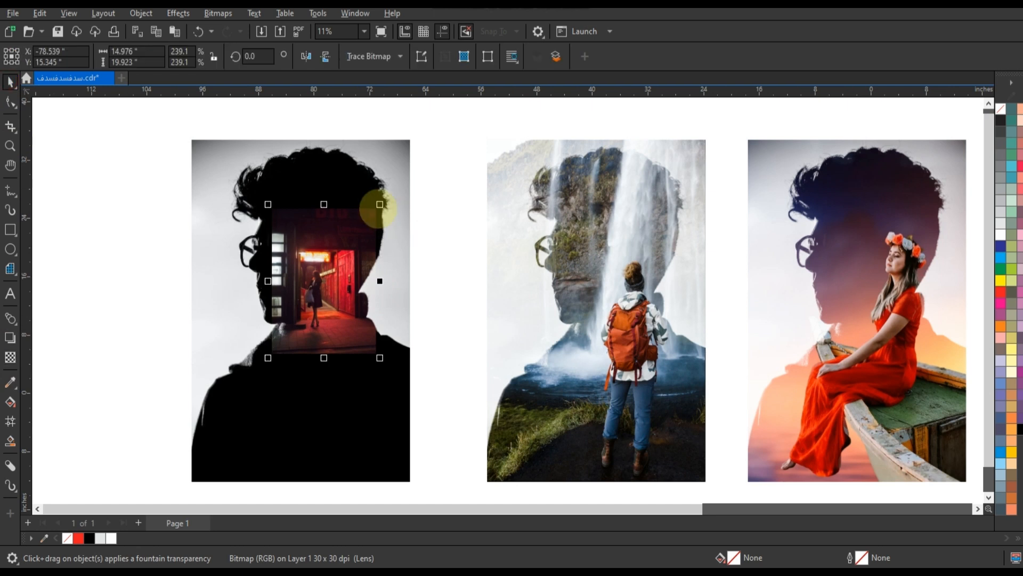
pyautogui.moveTo(419, 157); pyautogui.dragTo(421, 149)
pyautogui.keyDown('shift'); pyautogui.click(348, 445); pyautogui.keyUp('shift')
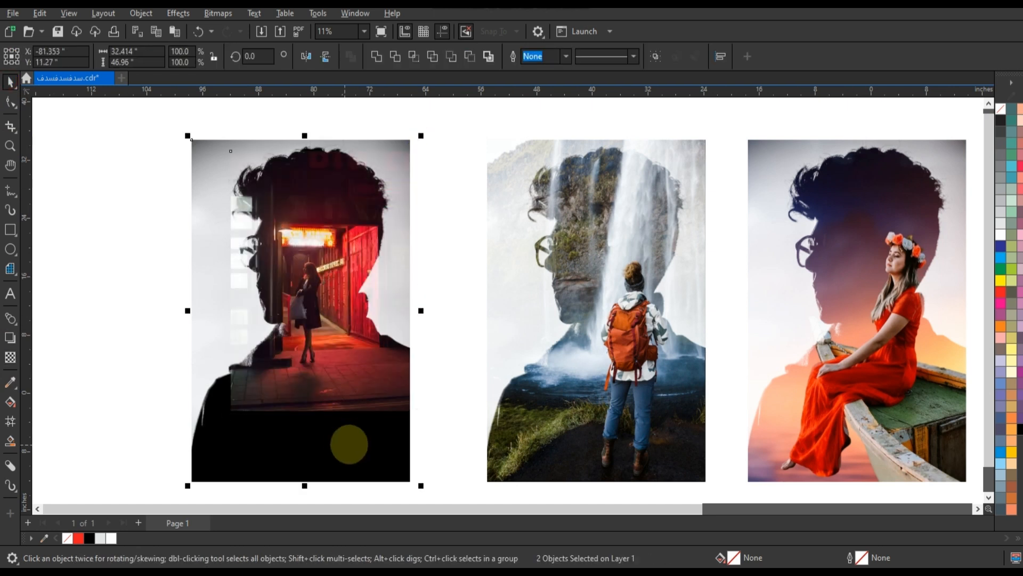
pyautogui.press('r')
pyautogui.press('t')
# Enlarge the alley photo to about 35.2 by 46.8 in so it covers the whole silhouette picture
pyautogui.click(297, 343)
pyautogui.moveTo(217, 407); pyautogui.dragTo(181, 475)
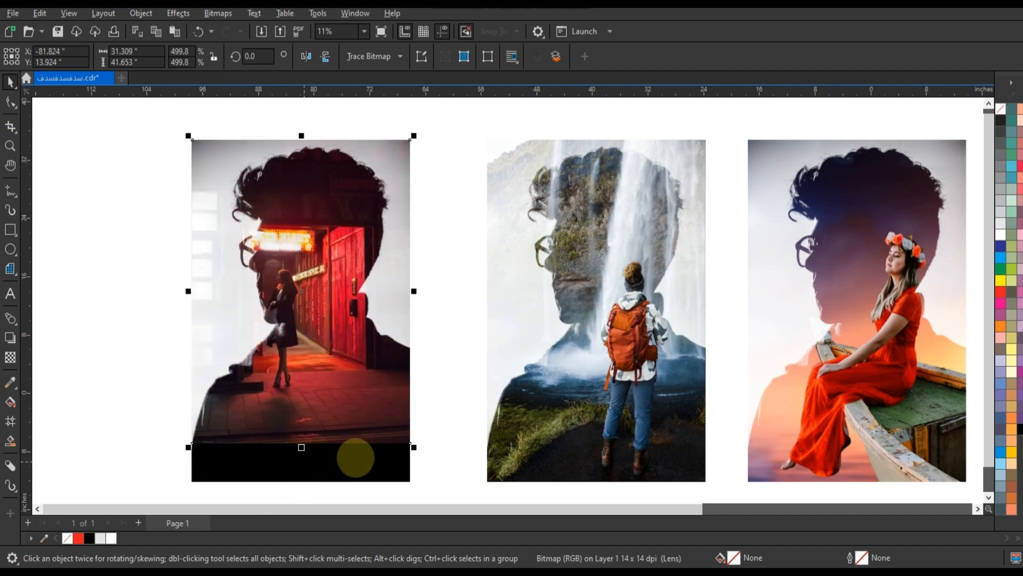
pyautogui.moveTo(416, 446); pyautogui.dragTo(457, 485)
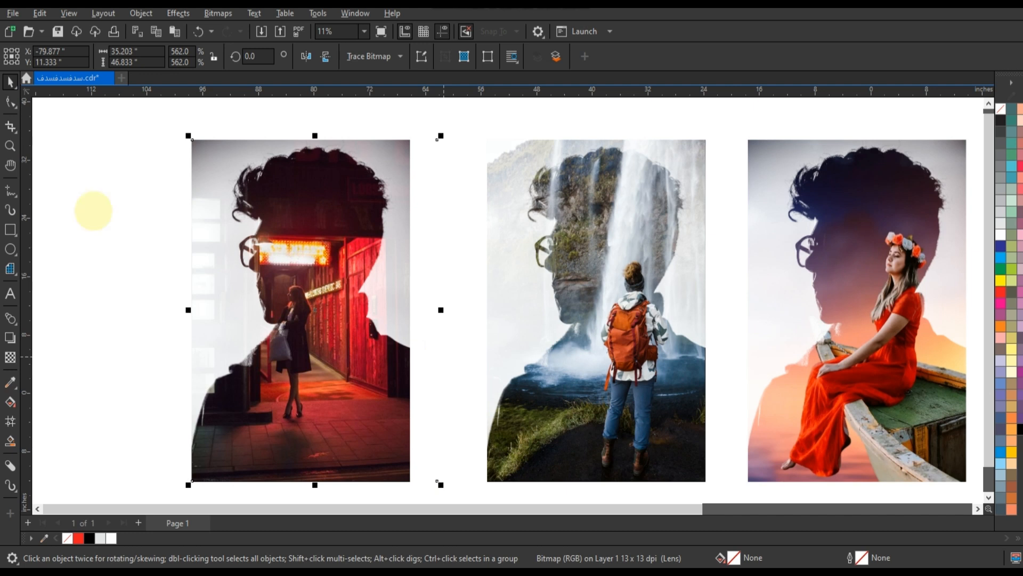
# Crop the alley photo to about 31.6 in wide by moving its two right corner nodes inward to the silhouette picture's right edge
pyautogui.click(10, 102)
pyautogui.moveTo(430, 133); pyautogui.dragTo(465, 482)
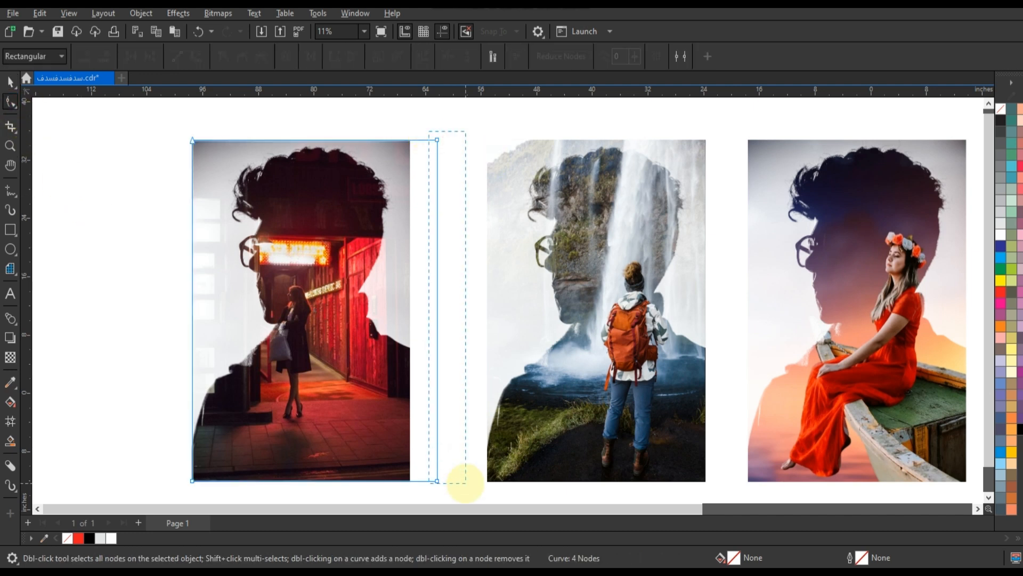
pyautogui.press('Left')
pyautogui.press('Left')
pyautogui.press('Left')
pyautogui.press('Left')
pyautogui.press('Left')
pyautogui.press('Left')
pyautogui.press('Left')
pyautogui.press('Left')
pyautogui.press('Left')
pyautogui.press('Left')
pyautogui.press('Left')
pyautogui.press('Left')
pyautogui.press('Left')
pyautogui.press('Left')
pyautogui.press('Left')
pyautogui.press('Left')
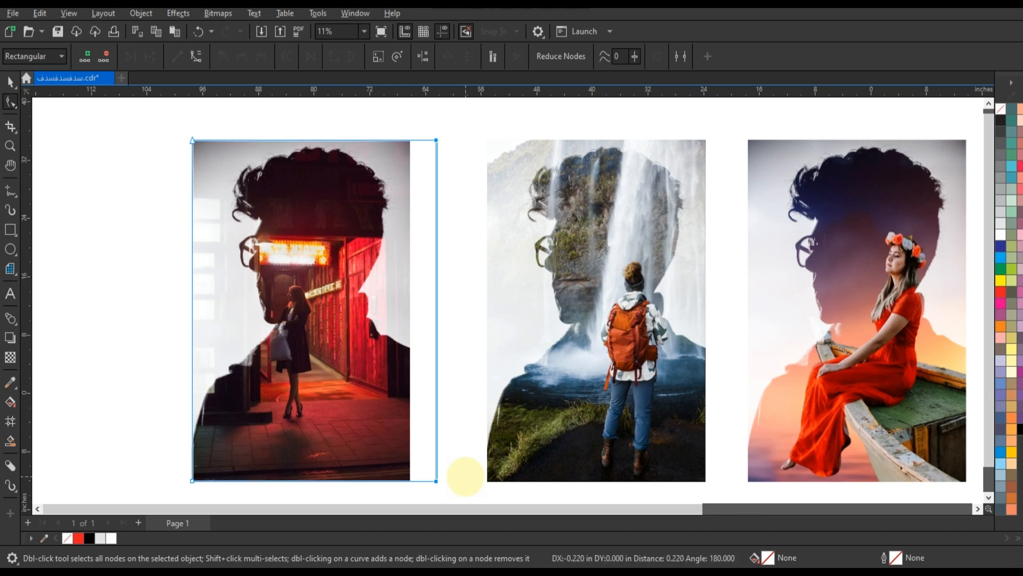
pyautogui.press('Left')
pyautogui.press('Left')
pyautogui.press('Left')
pyautogui.press('Left')
pyautogui.press('Left')
pyautogui.press('Left')
pyautogui.press('Left')
pyautogui.press('Left')
pyautogui.press('Left')
pyautogui.press('Left')
pyautogui.press('Left')
pyautogui.press('Left')
pyautogui.press('Left')
pyautogui.press('Left')
pyautogui.press('Left')
pyautogui.press('Left')
pyautogui.press('Left')
pyautogui.press('Left')
pyautogui.press('Left')
pyautogui.press('Left')
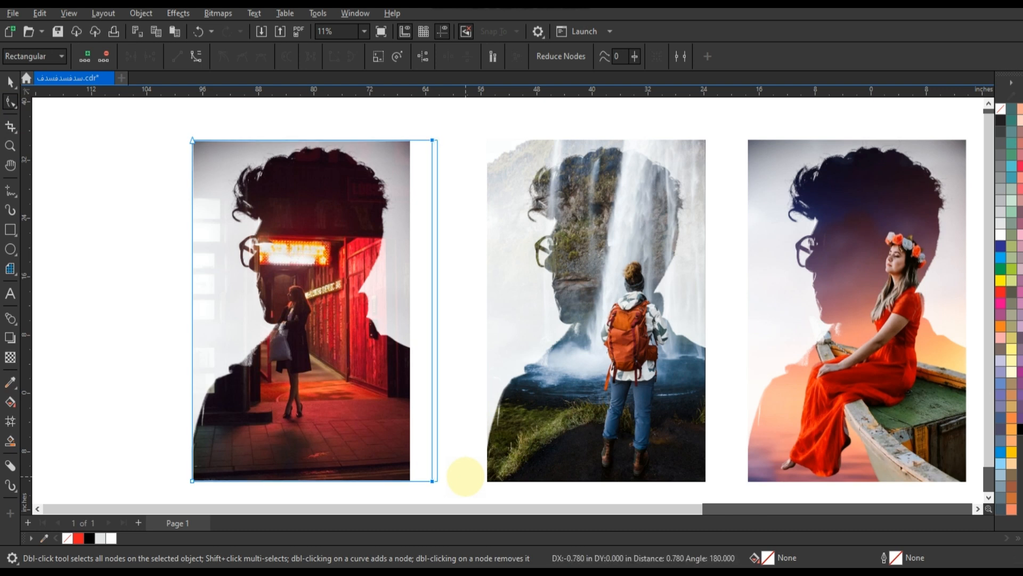
pyautogui.press('Left')
pyautogui.press('Left')
pyautogui.press('Left')
pyautogui.press('Left')
pyautogui.press('Left')
pyautogui.press('Left')
pyautogui.press('Left')
pyautogui.press('Left')
pyautogui.press('Left')
pyautogui.press('Left')
pyautogui.press('Left')
pyautogui.press('Left')
pyautogui.press('Left')
pyautogui.press('Left')
pyautogui.press('Left')
pyautogui.press('Left')
pyautogui.press('Left')
pyautogui.press('Left')
pyautogui.press('Left')
pyautogui.press('Left')
pyautogui.press('Left')
pyautogui.press('Left')
pyautogui.press('Left')
pyautogui.press('Left')
pyautogui.press('Left')
pyautogui.press('Left')
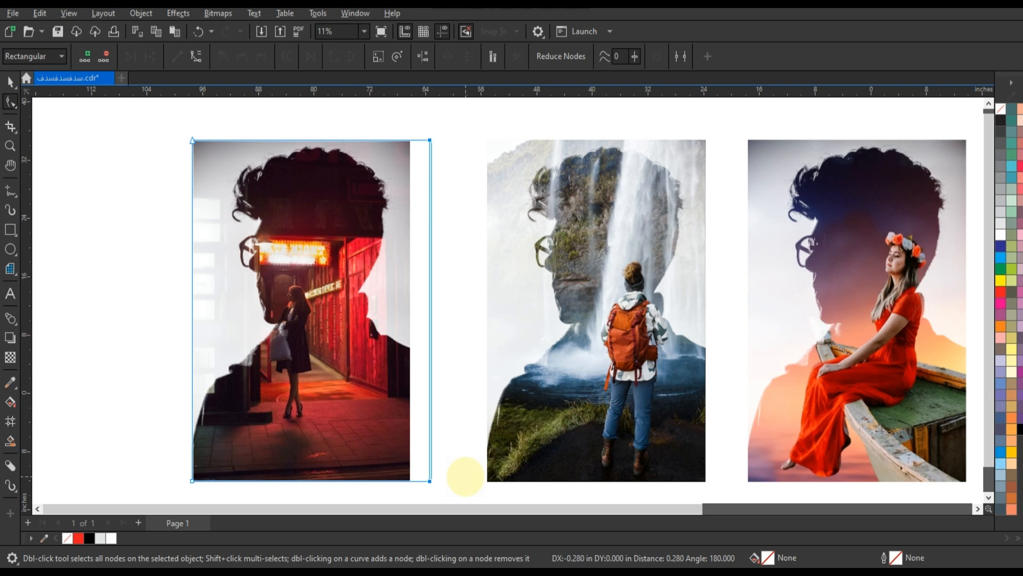
pyautogui.press('Left')
pyautogui.press('Left')
pyautogui.press('Left')
pyautogui.press('Left')
pyautogui.press('Left')
pyautogui.press('Left')
pyautogui.press('Left')
pyautogui.press('Left')
pyautogui.press('Left')
pyautogui.press('Left')
pyautogui.press('Left')
pyautogui.press('Left')
pyautogui.press('Left')
pyautogui.press('Left')
pyautogui.press('Left')
pyautogui.press('Left')
pyautogui.press('Left')
pyautogui.press('Left')
pyautogui.press('Left')
pyautogui.press('Left')
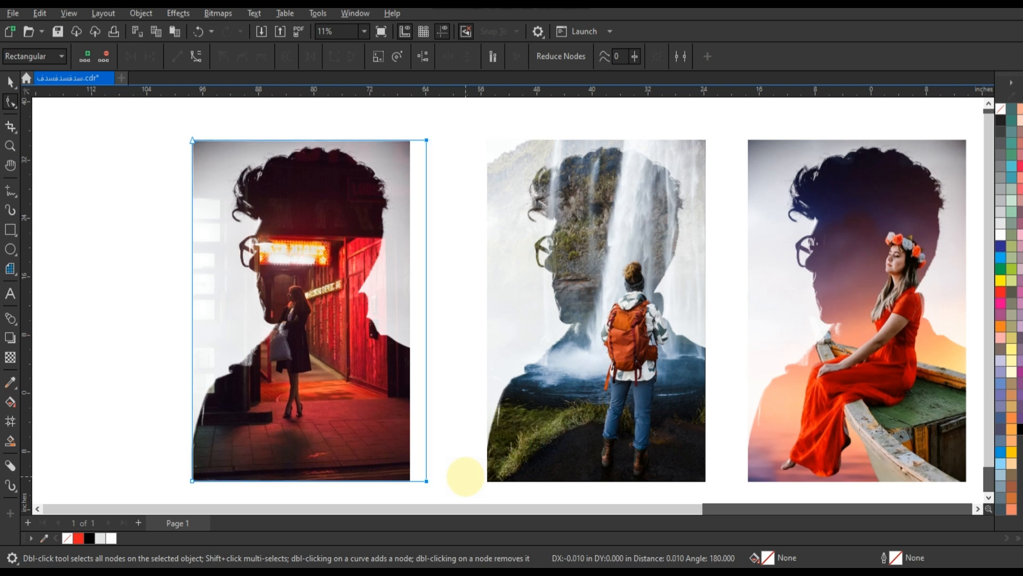
pyautogui.press('Left')
pyautogui.press('Left')
pyautogui.press('Left')
pyautogui.press('Left')
pyautogui.press('Left')
pyautogui.press('Left')
pyautogui.press('Left')
pyautogui.press('Left')
pyautogui.press('Left')
pyautogui.press('Left')
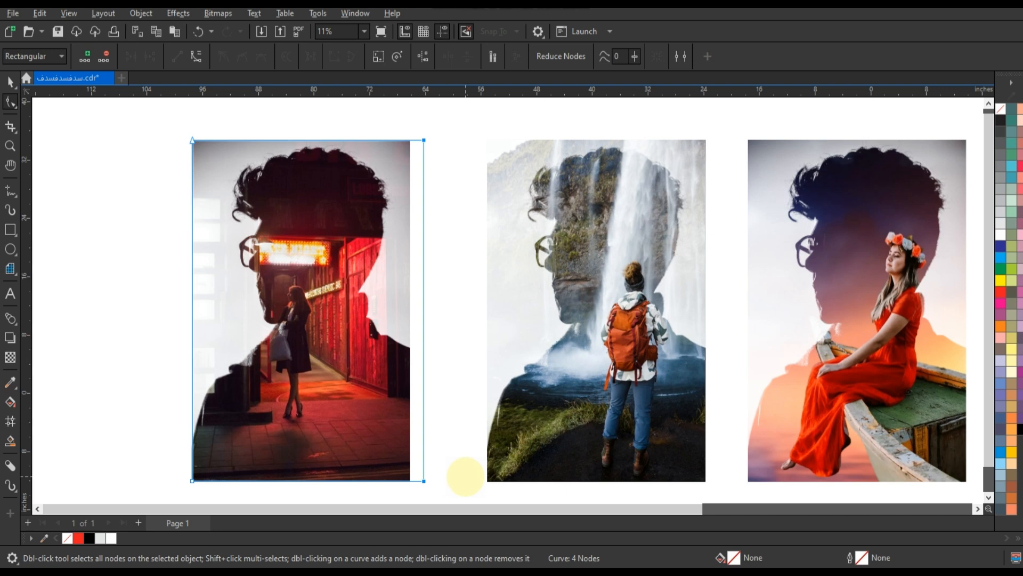
pyautogui.press('Left')
pyautogui.press('Left')
pyautogui.press('Left')
pyautogui.press('Left')
pyautogui.press('Left')
pyautogui.press('Left')
pyautogui.press('Left')
pyautogui.press('Left')
pyautogui.press('Left')
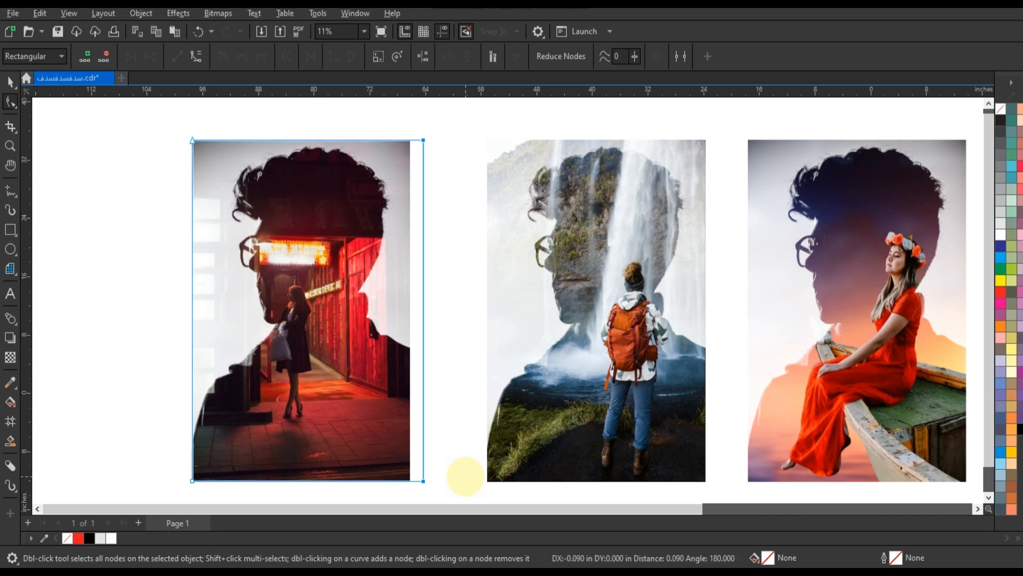
pyautogui.press('Left')
pyautogui.press('Left')
pyautogui.press('Left')
pyautogui.press('Left')
pyautogui.press('Left')
pyautogui.press('Left')
pyautogui.press('Left')
pyautogui.press('Left')
pyautogui.press('Left')
pyautogui.press('Left')
pyautogui.press('Left')
pyautogui.press('Left')
pyautogui.press('Left')
pyautogui.press('Left')
pyautogui.press('Left')
pyautogui.press('Left')
pyautogui.press('Left')
pyautogui.press('Left')
pyautogui.press('Left')
pyautogui.press('Left')
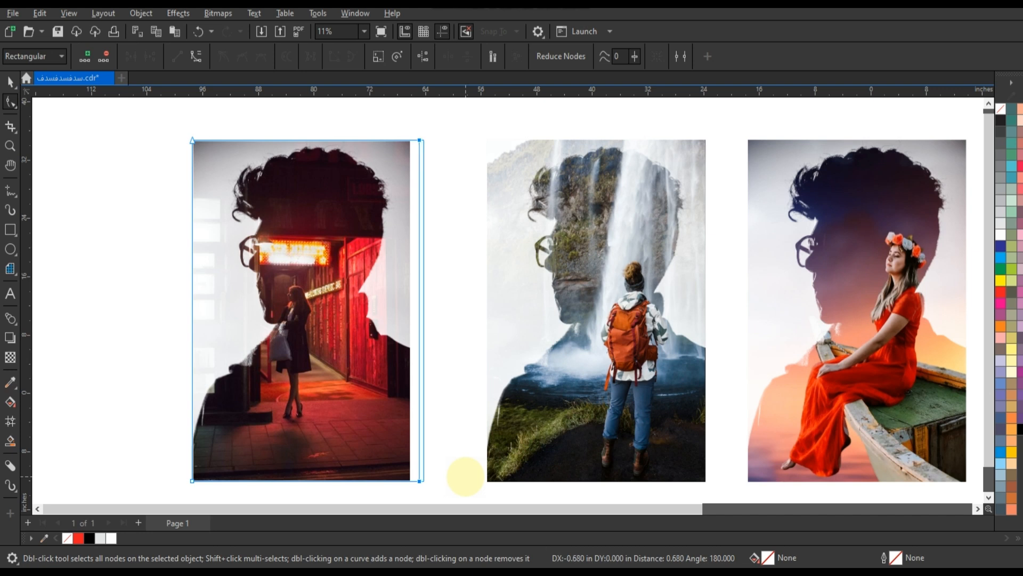
pyautogui.press('Left')
pyautogui.press('Left')
pyautogui.press('Left')
pyautogui.press('Left')
pyautogui.press('Left')
pyautogui.press('Left')
pyautogui.press('Left')
pyautogui.press('Left')
pyautogui.press('Left')
pyautogui.press('Left')
pyautogui.press('Left')
pyautogui.press('Left')
pyautogui.press('Left')
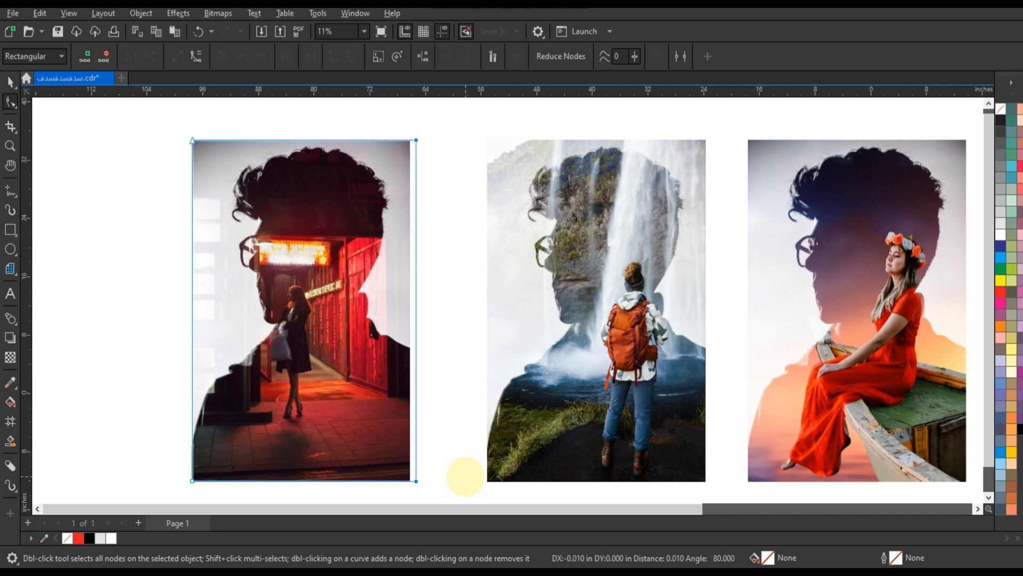
pyautogui.press('Left')
pyautogui.press('Left')
pyautogui.press('Left')
pyautogui.press('Left')
pyautogui.press('Left')
pyautogui.press('Left')
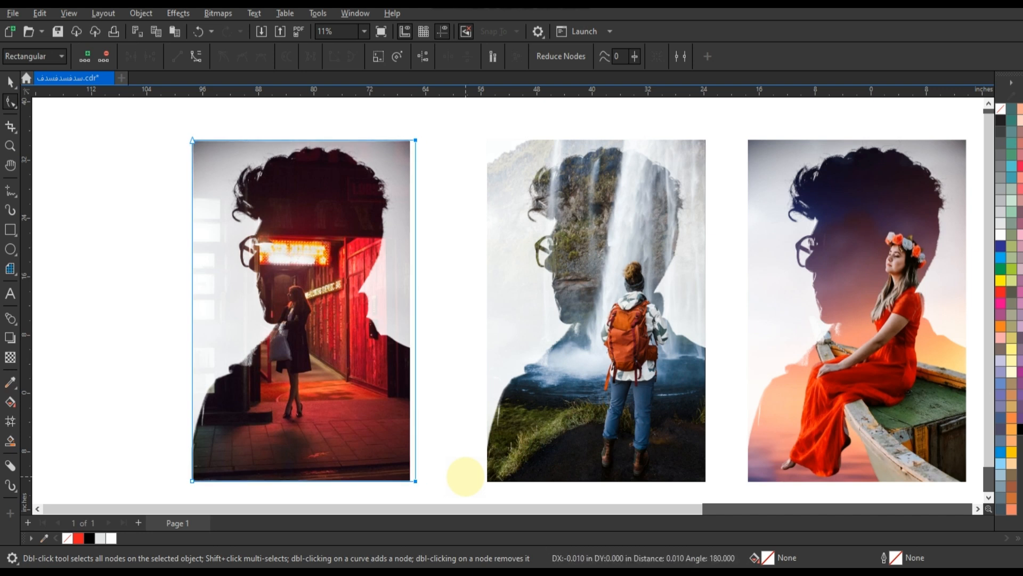
pyautogui.press('Left')
pyautogui.press('Left')
pyautogui.press('Left')
pyautogui.press('Left')
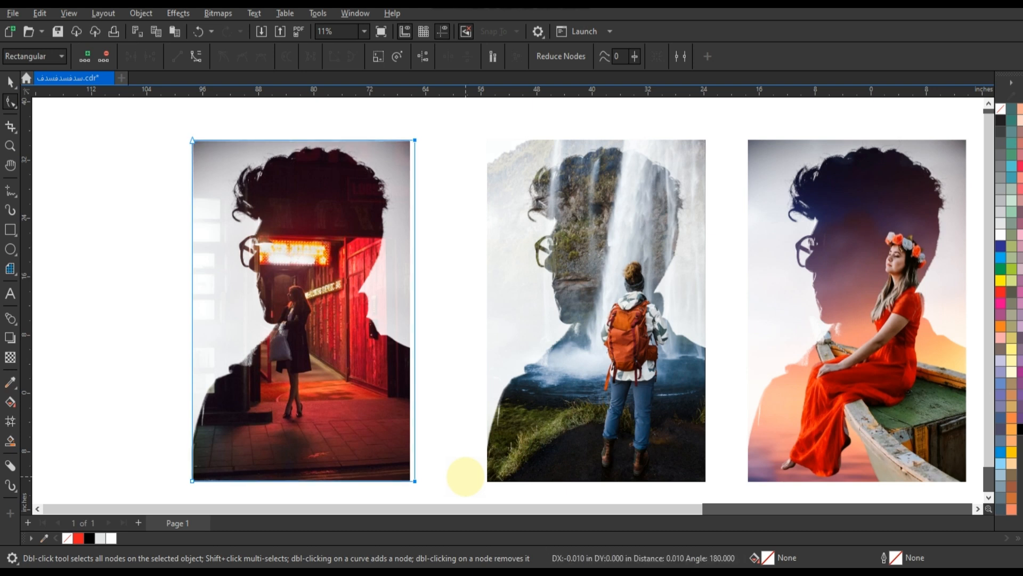
pyautogui.press('Left')
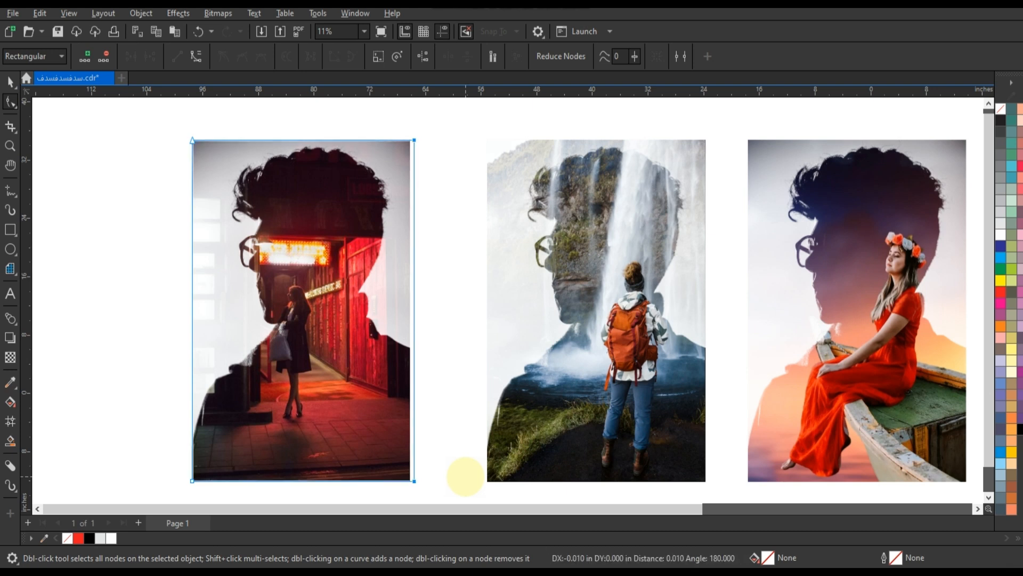
pyautogui.press('Left')
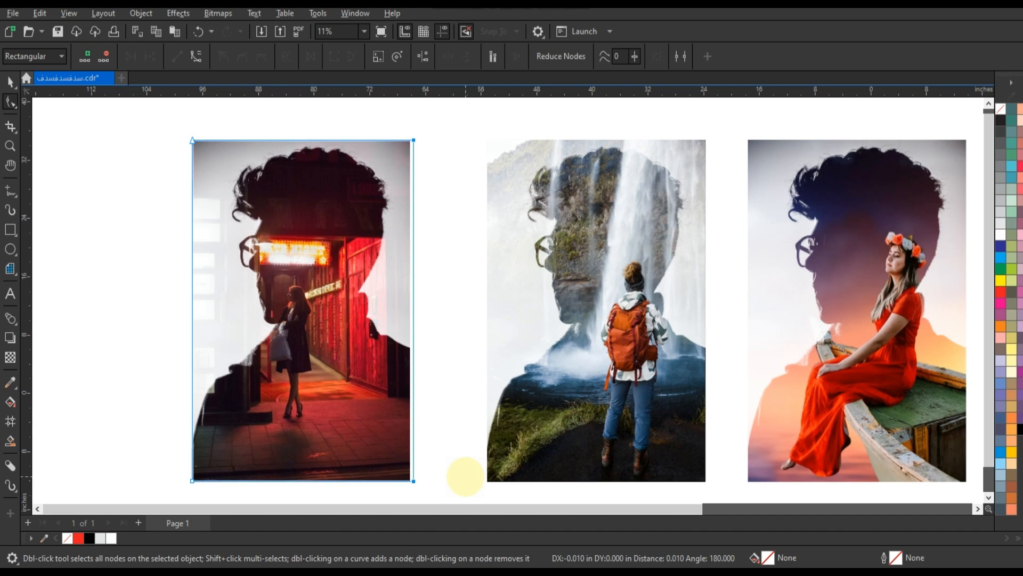
pyautogui.press('Left')
pyautogui.press('Left')
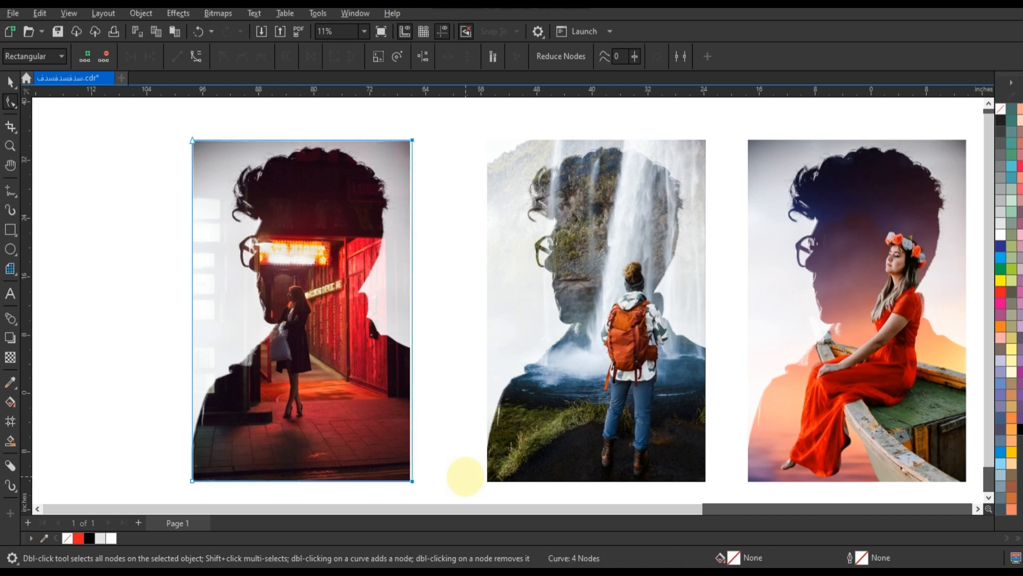
pyautogui.click(10, 81)
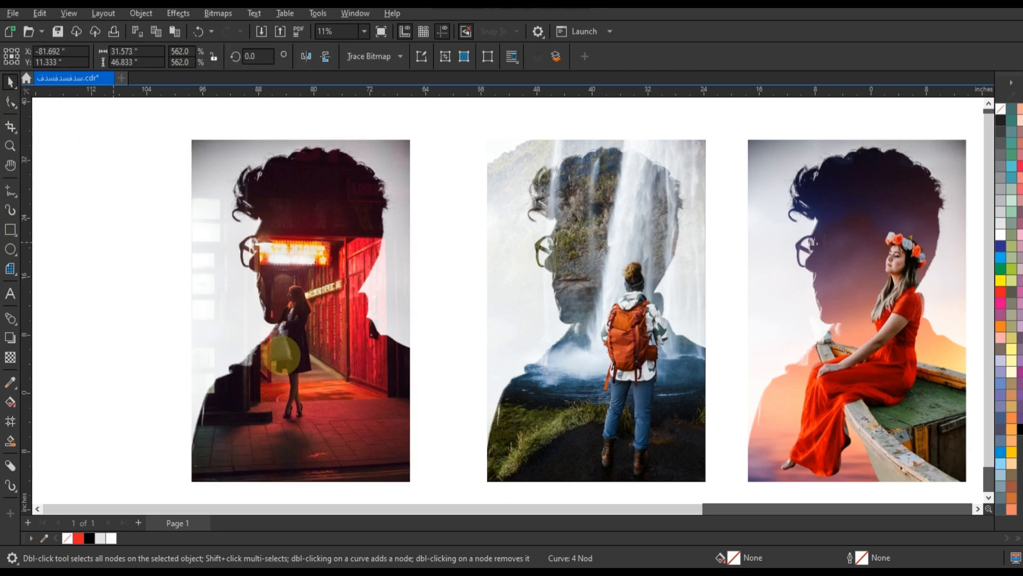
# Select all three double-exposure composites, fit them in the view and examine them in full-screen preview
pyautogui.scroll(-2, 281, 352)
pyautogui.press('Escape')
pyautogui.moveTo(187, 243); pyautogui.dragTo(655, 434)
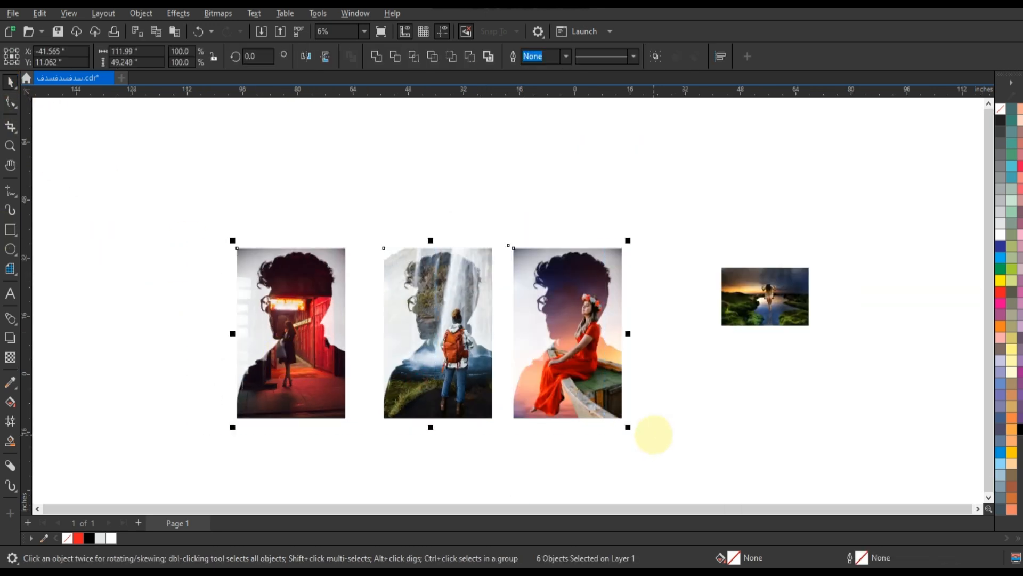
pyautogui.hotkey('shift', 'F2')
pyautogui.click(653, 435)
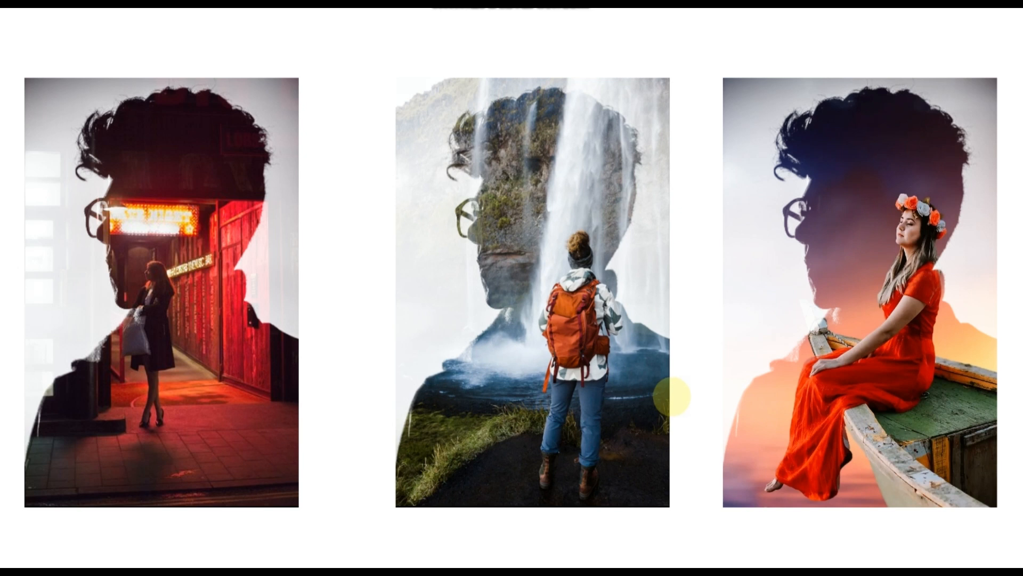